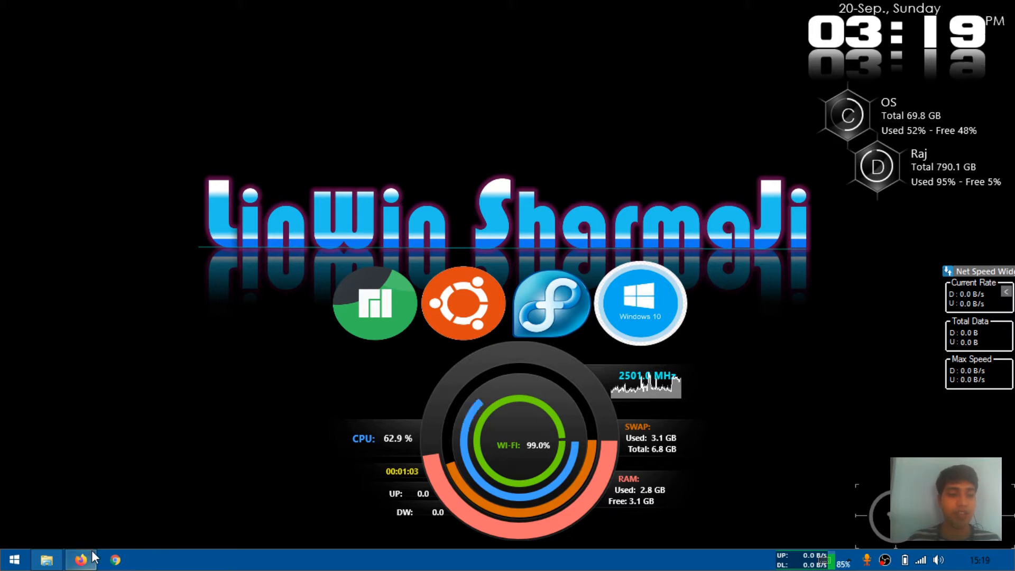
# Open the Win10 folder in File Explorer and launch the Oracle VM VirtualBox shortcut
pyautogui.moveTo(68, 559)
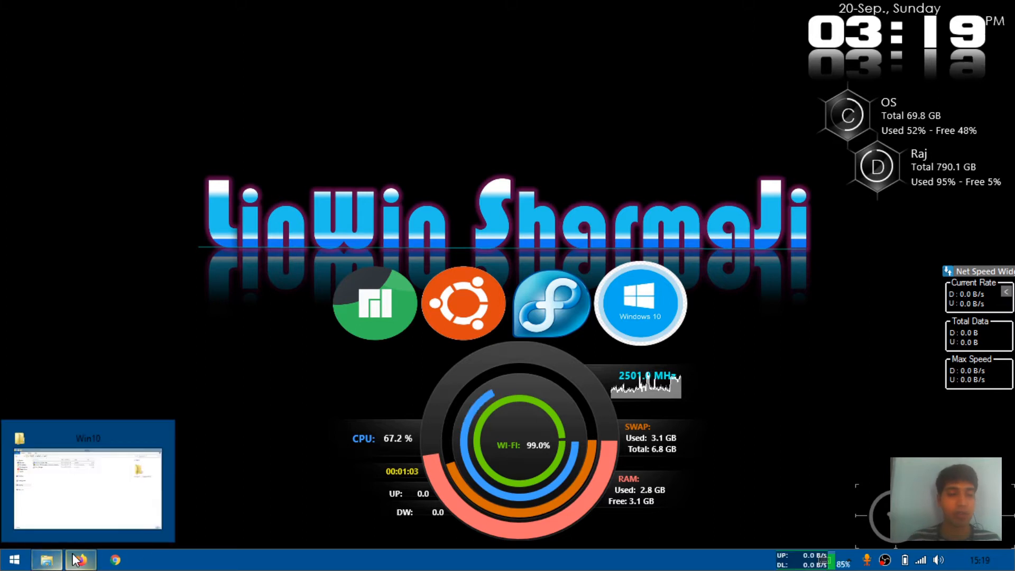
pyautogui.click(46, 560)
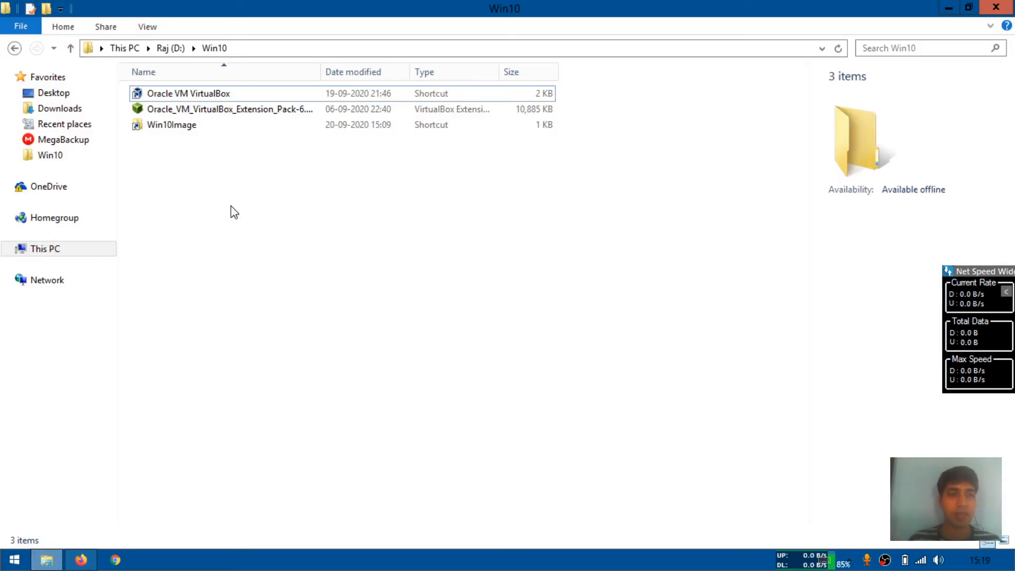
pyautogui.click(203, 98)
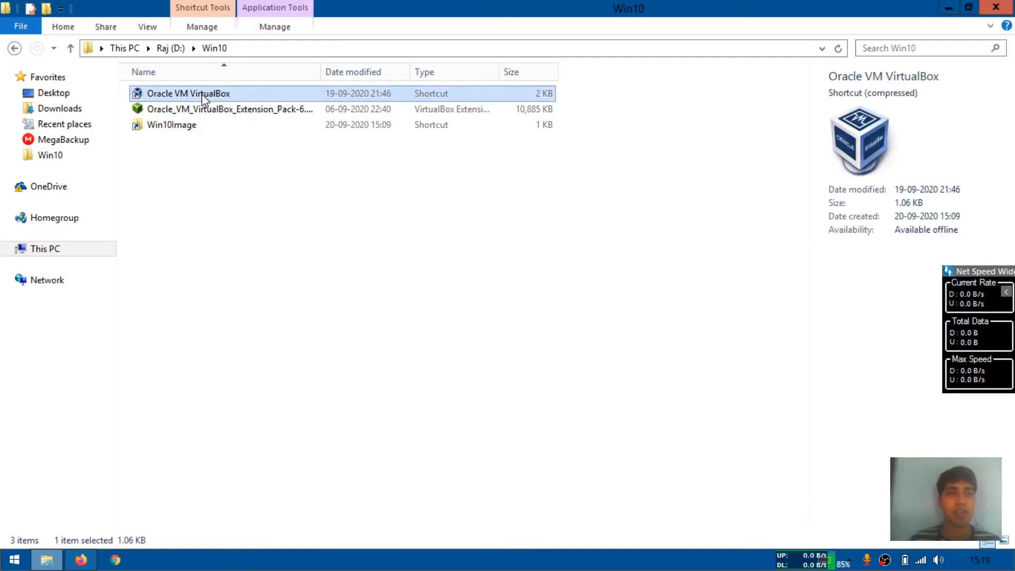
pyautogui.doubleClick(202, 95)
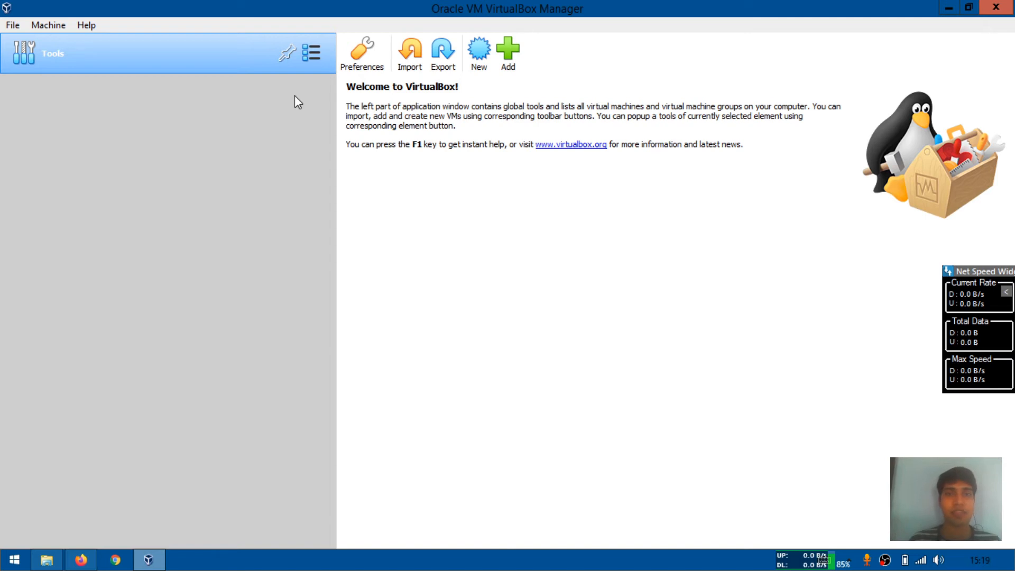
# Start creating a new virtual machine named Windows10
pyautogui.click(480, 60)
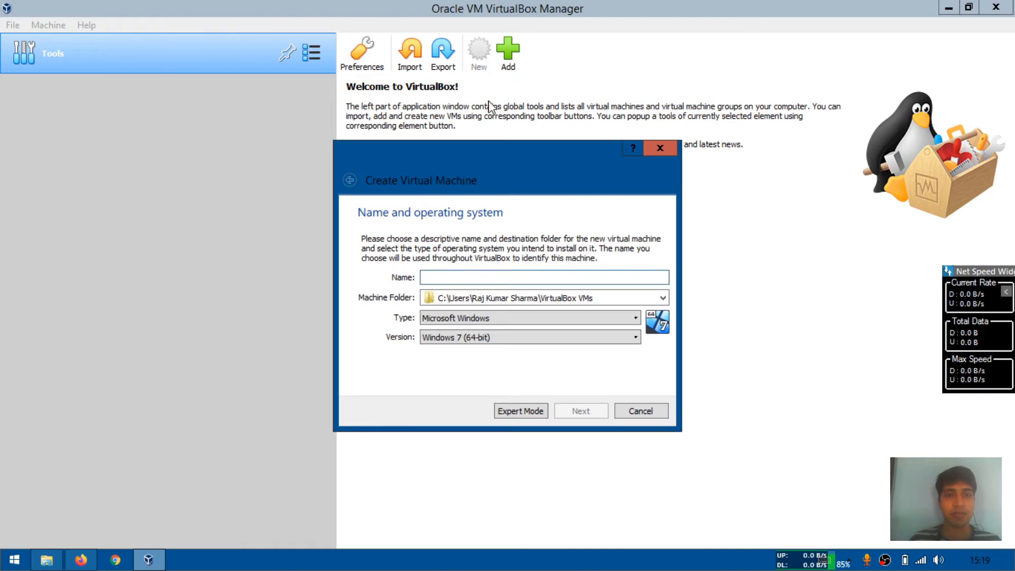
pyautogui.write('Wi')
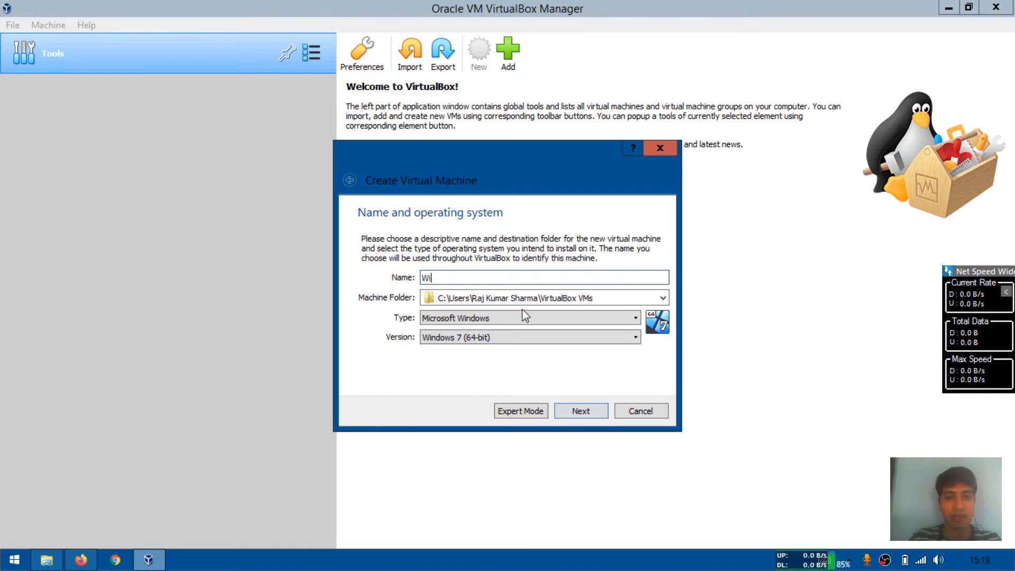
pyautogui.write('ndows10')
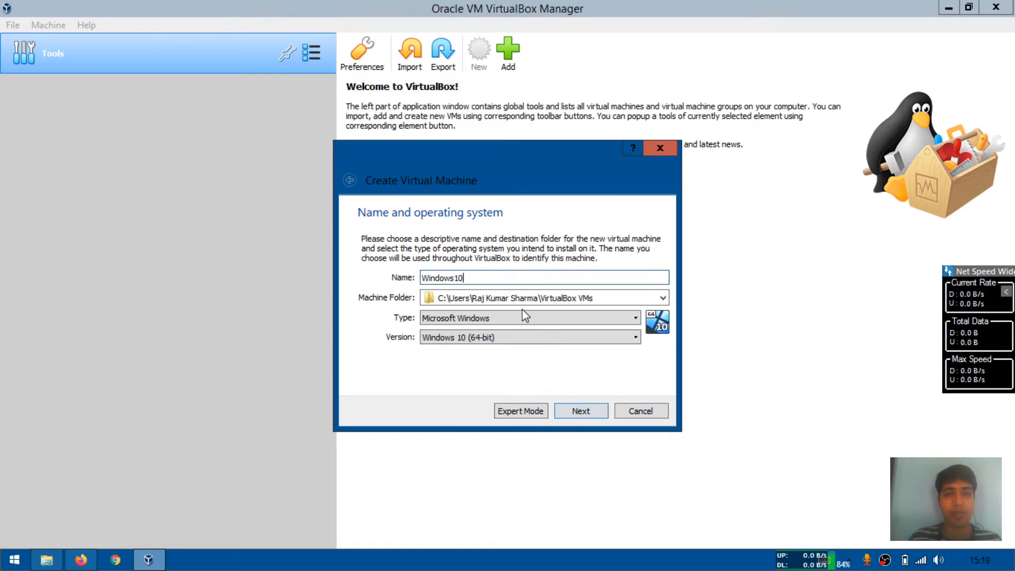
# Set the machine folder to the Win10 folder on drive D
pyautogui.click(663, 298)
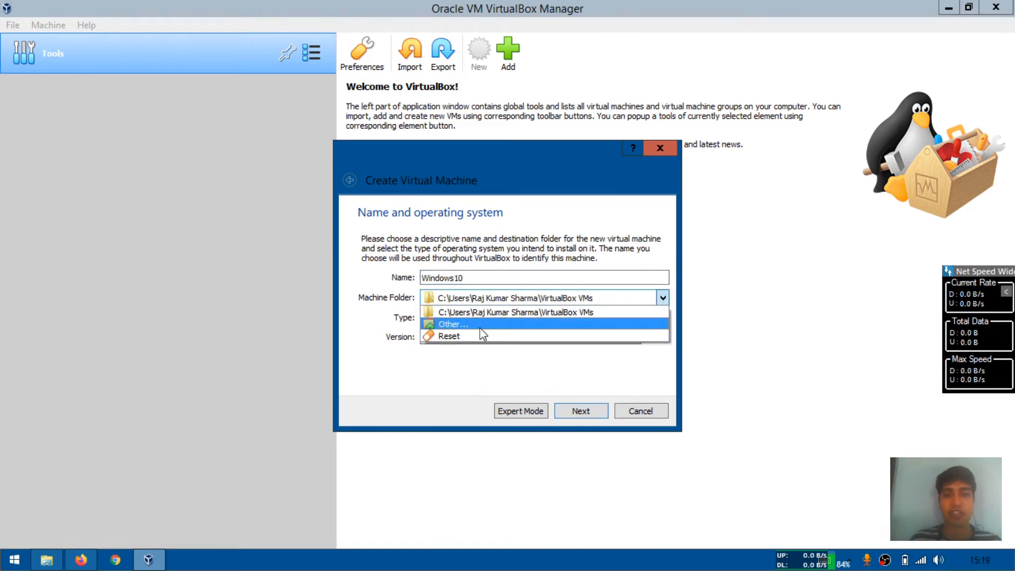
pyautogui.click(480, 326)
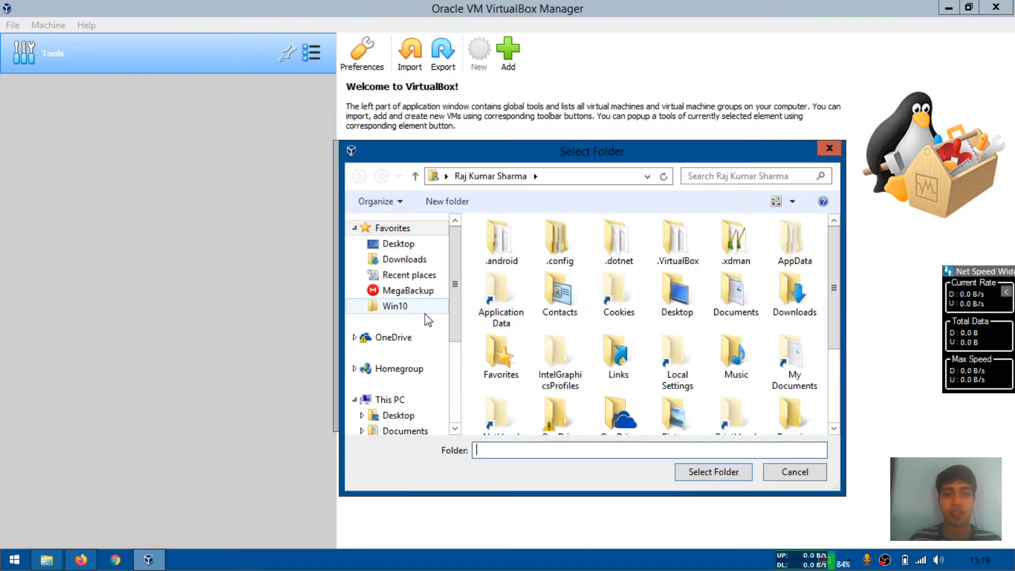
pyautogui.click(418, 310)
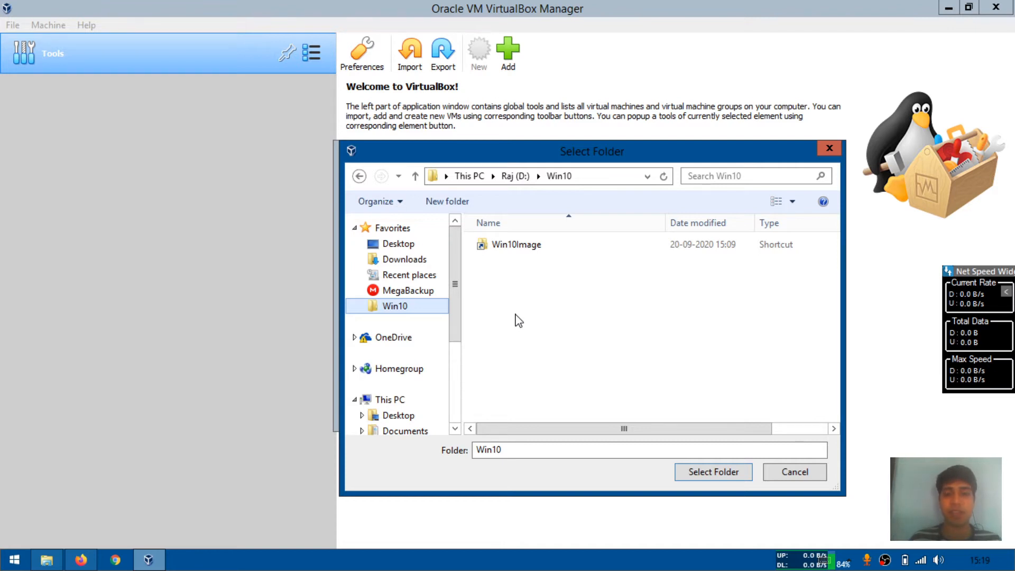
pyautogui.click(713, 471)
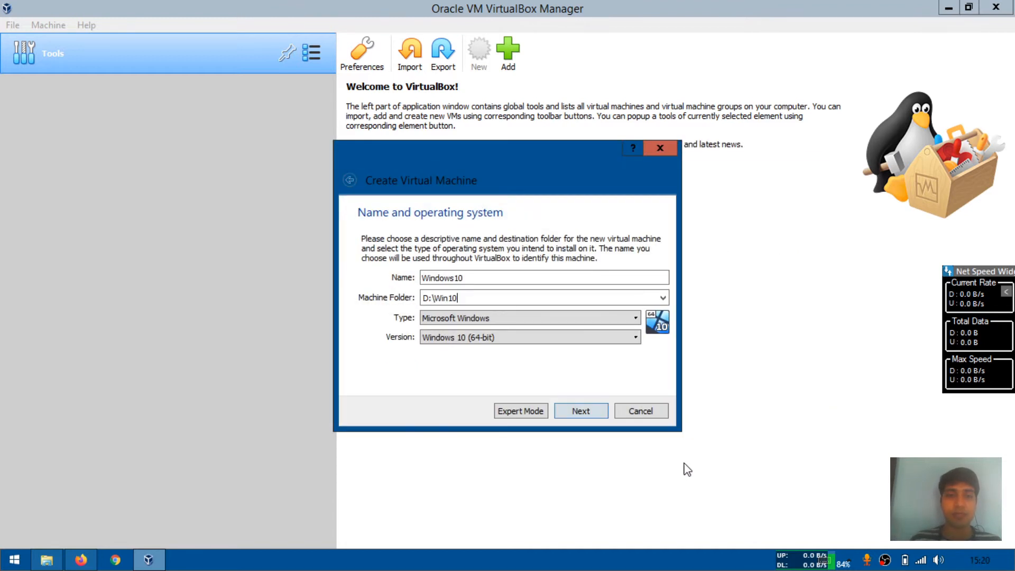
# Choose Microsoft Windows as the type and Windows 10 (64-bit) as the version, and continue
pyautogui.click(458, 321)
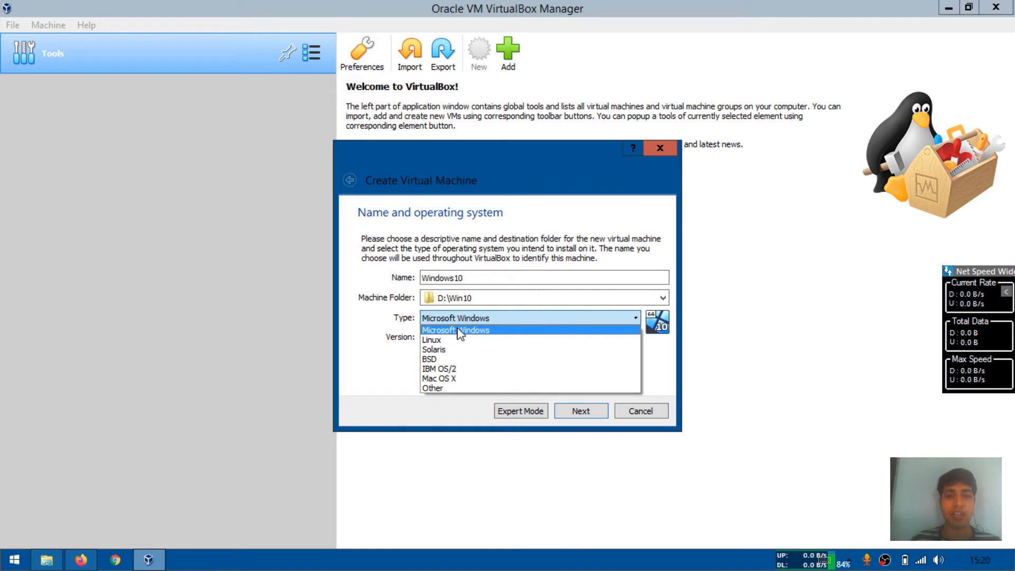
pyautogui.click(459, 332)
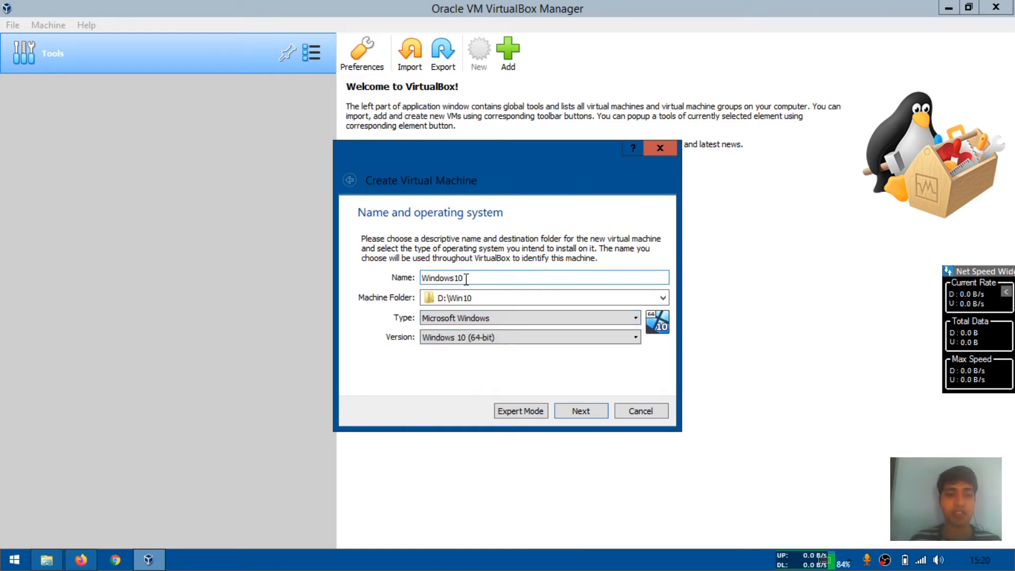
pyautogui.click(471, 339)
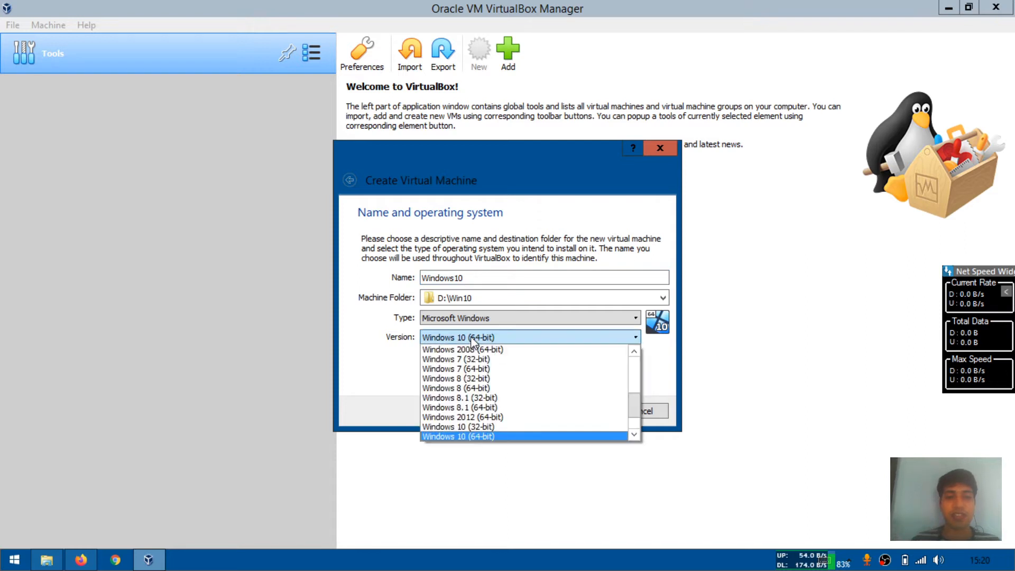
pyautogui.click(491, 442)
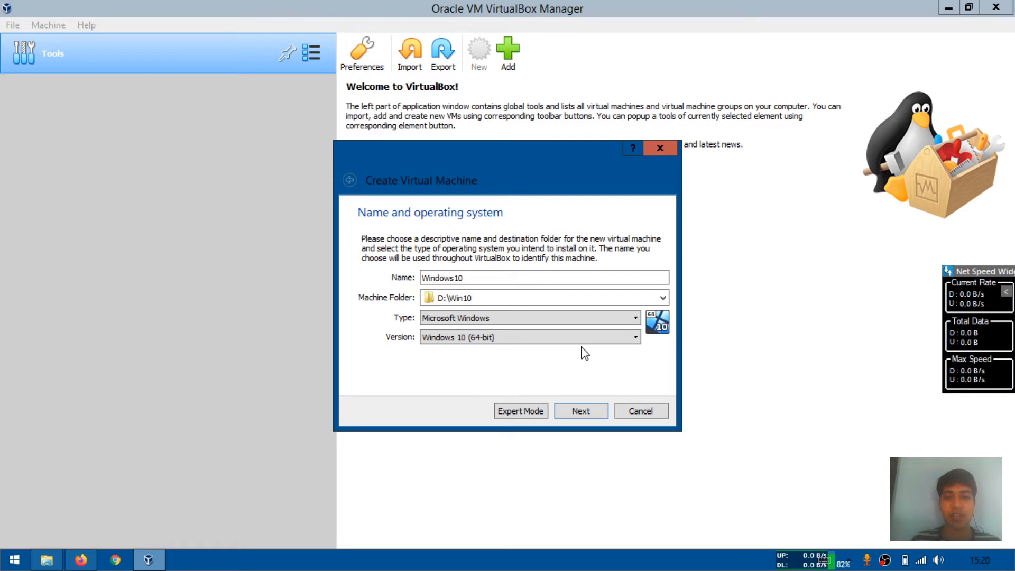
pyautogui.click(581, 412)
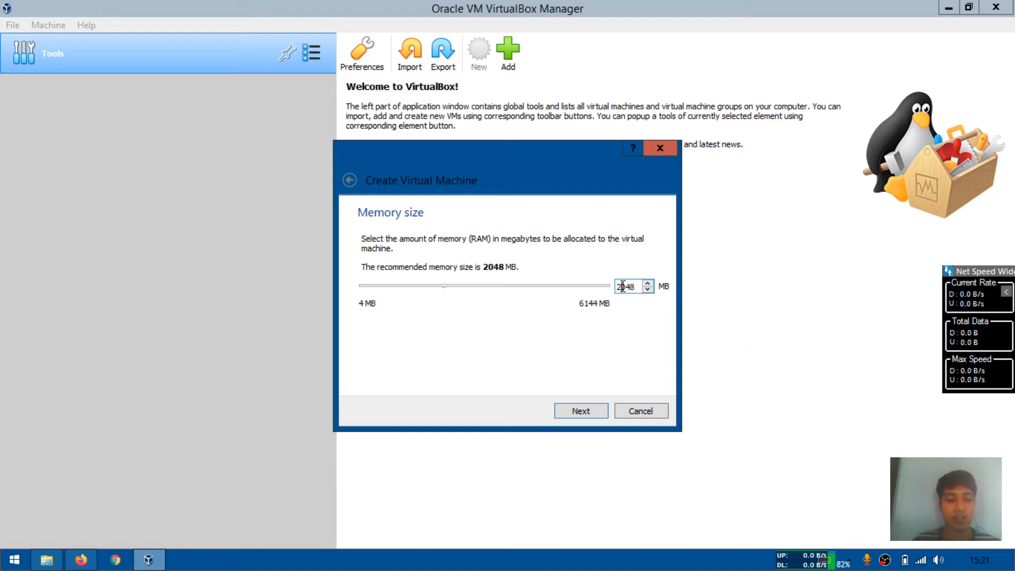
# Set the virtual machine's memory size to 3048 MB and continue
pyautogui.press('BackSpace')
pyautogui.press('Delete')
pyautogui.write('30')
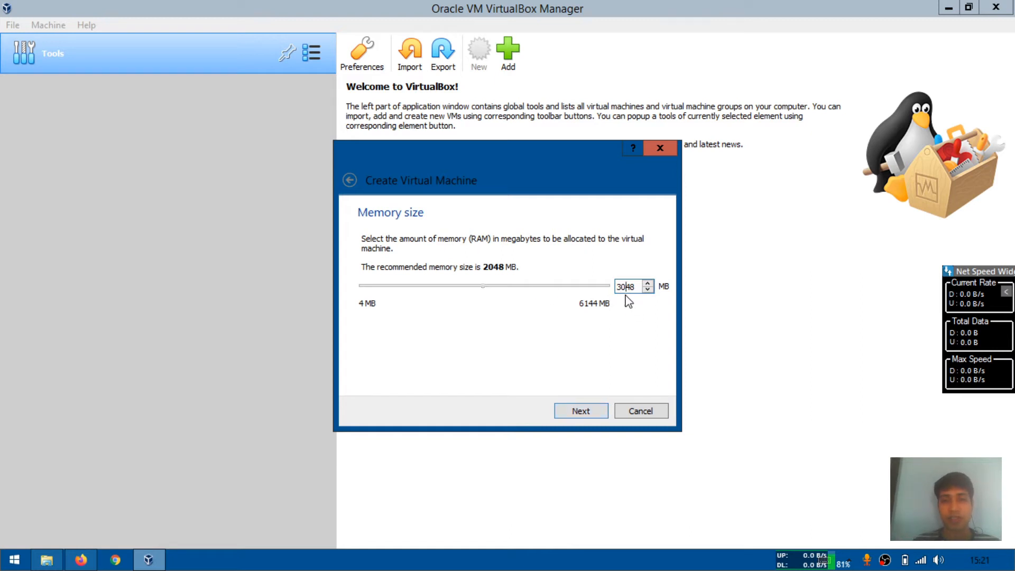
pyautogui.click(589, 412)
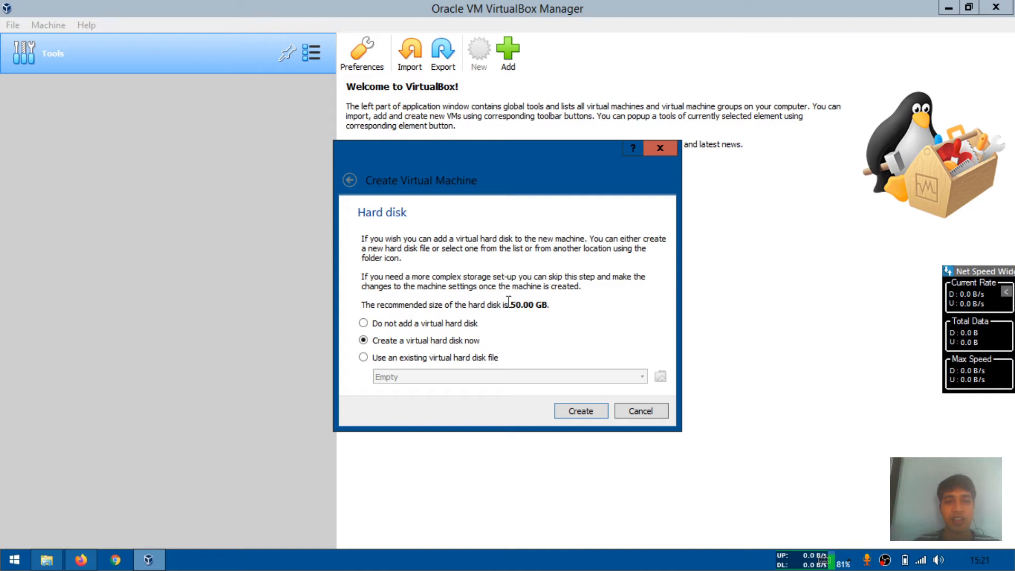
# Create a new virtual hard disk, keeping the VDI file type and dynamically allocated storage
pyautogui.moveTo(509, 305); pyautogui.dragTo(547, 306)
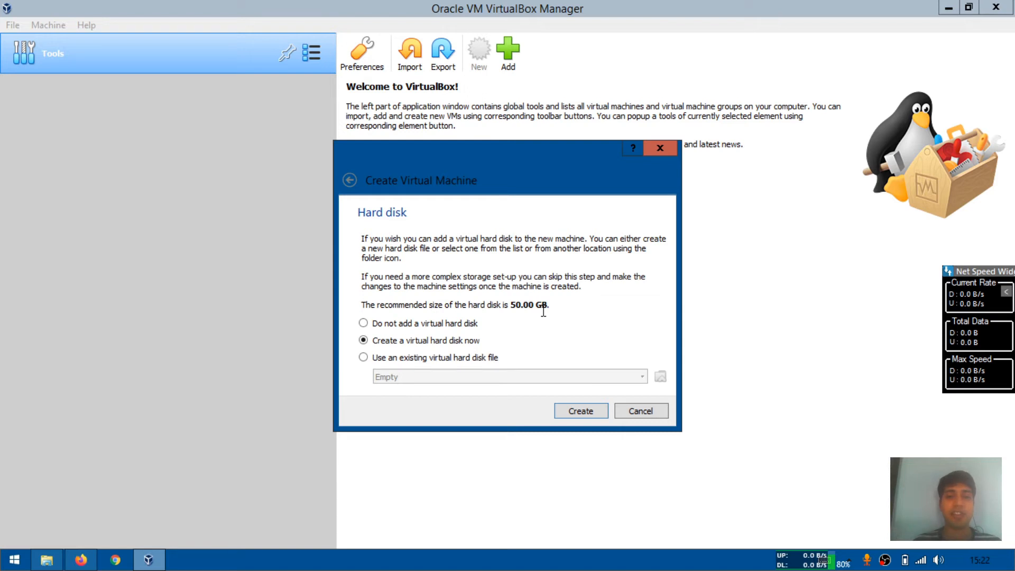
pyautogui.click(588, 414)
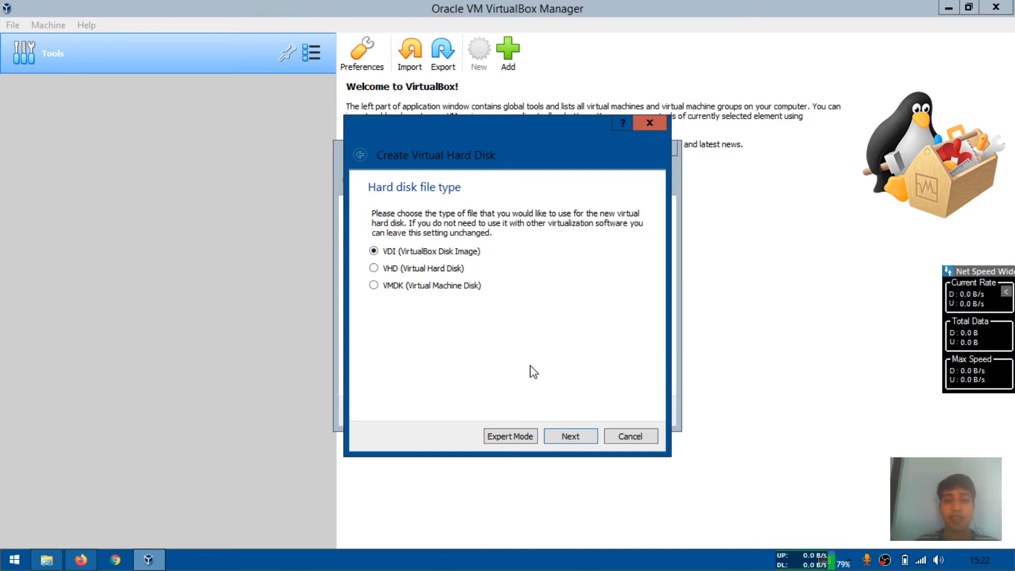
pyautogui.click(566, 437)
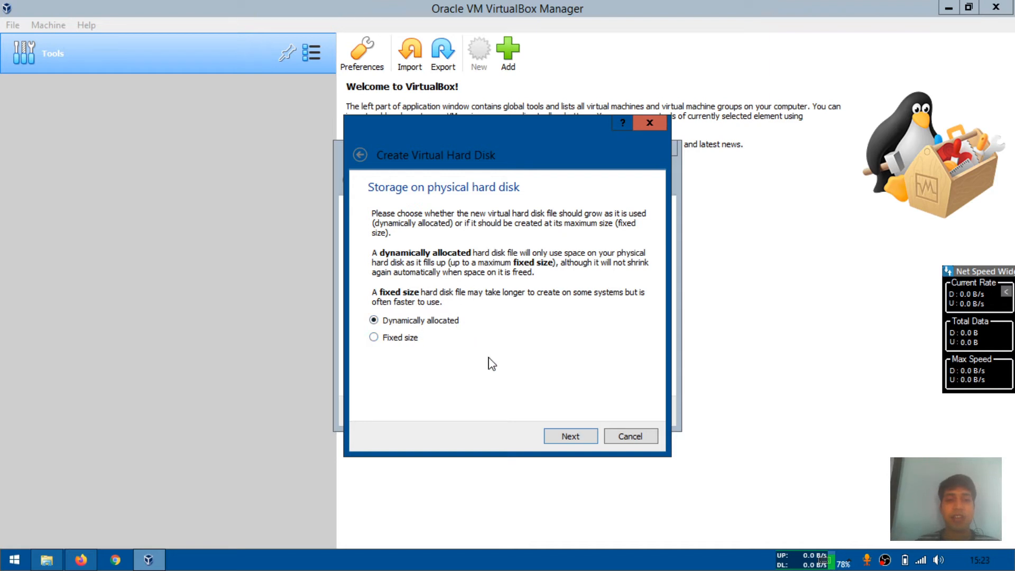
pyautogui.click(576, 437)
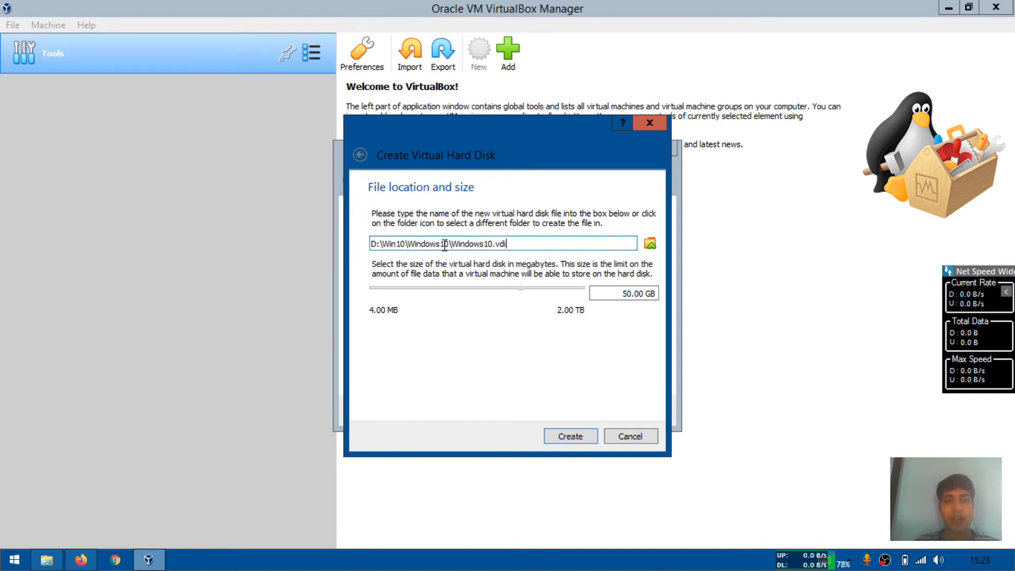
# Set the virtual hard disk size to 25 GB and create the machine
pyautogui.click(517, 240)
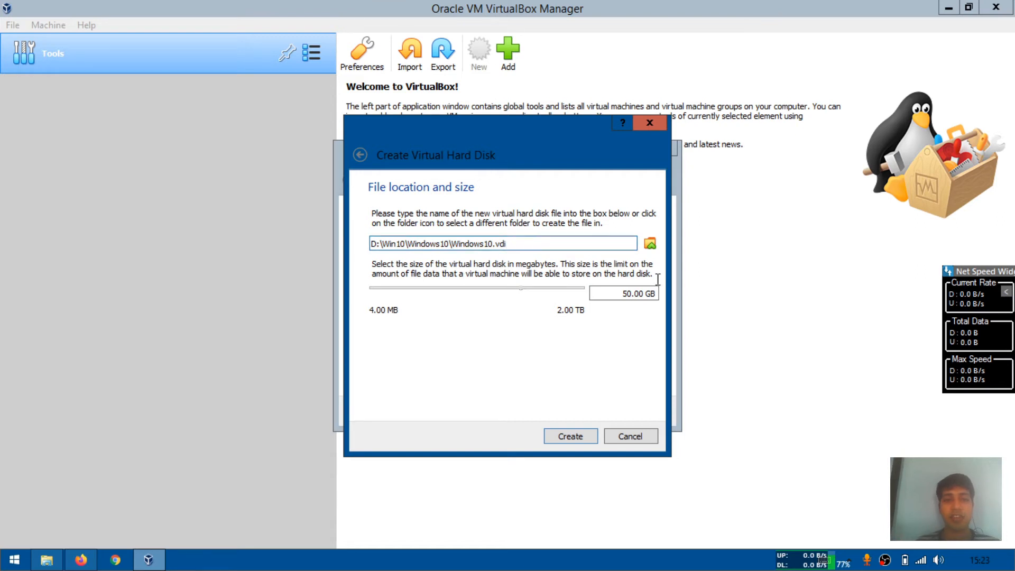
pyautogui.click(629, 294)
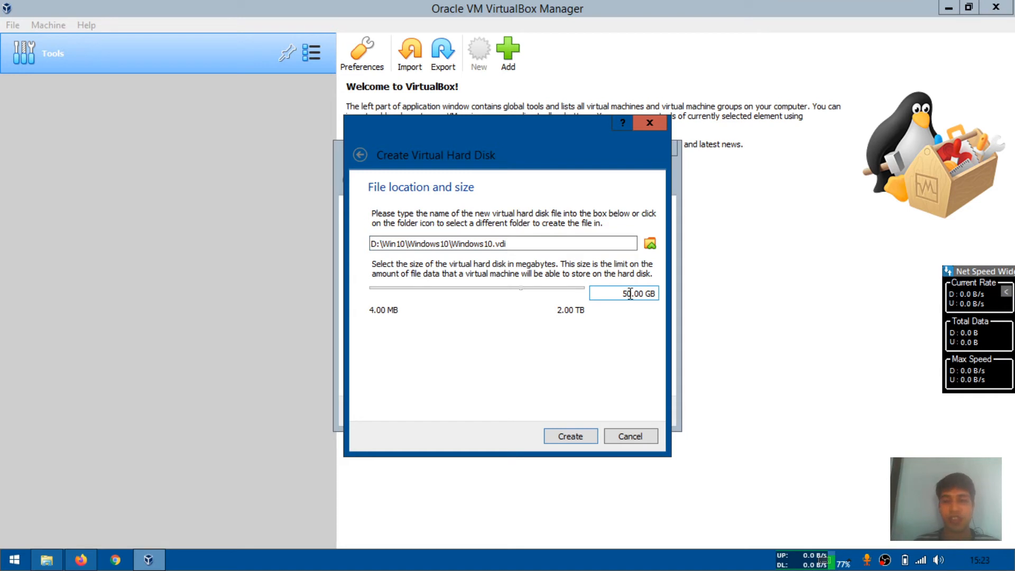
pyautogui.press('BackSpace')
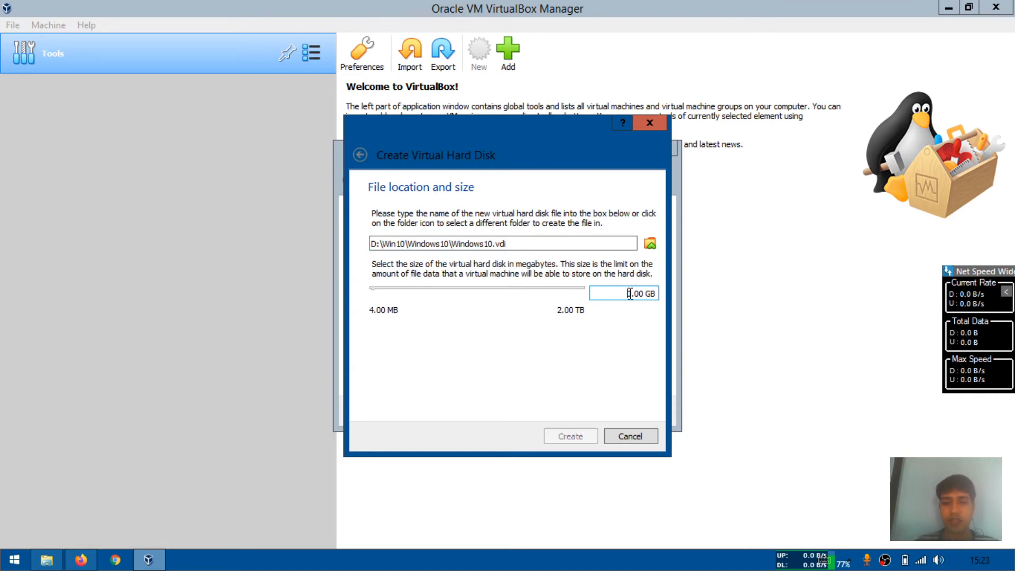
pyautogui.write('25')
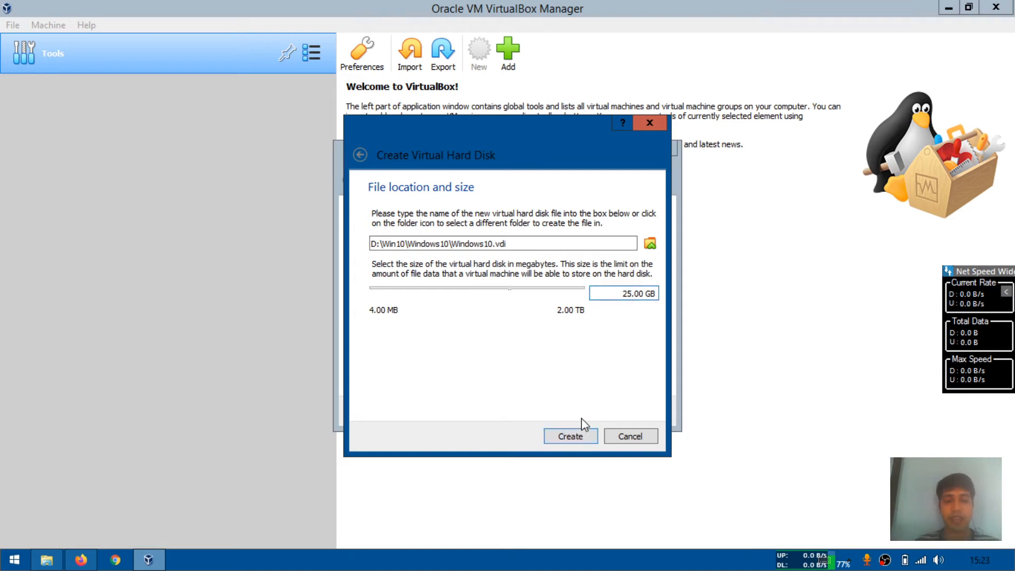
pyautogui.click(570, 436)
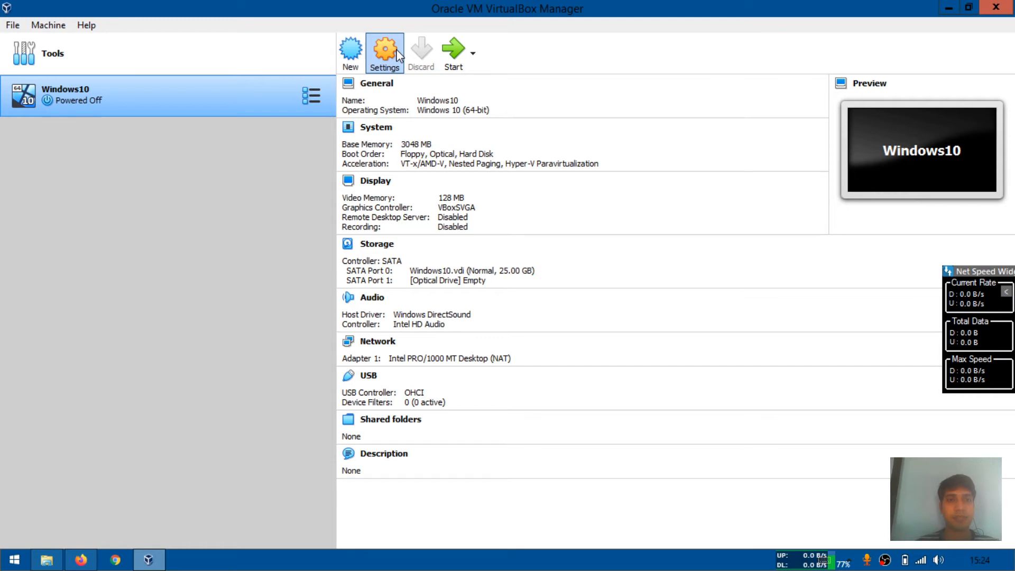
# Open the Windows10 machine's storage settings and choose a disk file for the empty optical drive
pyautogui.click(406, 72)
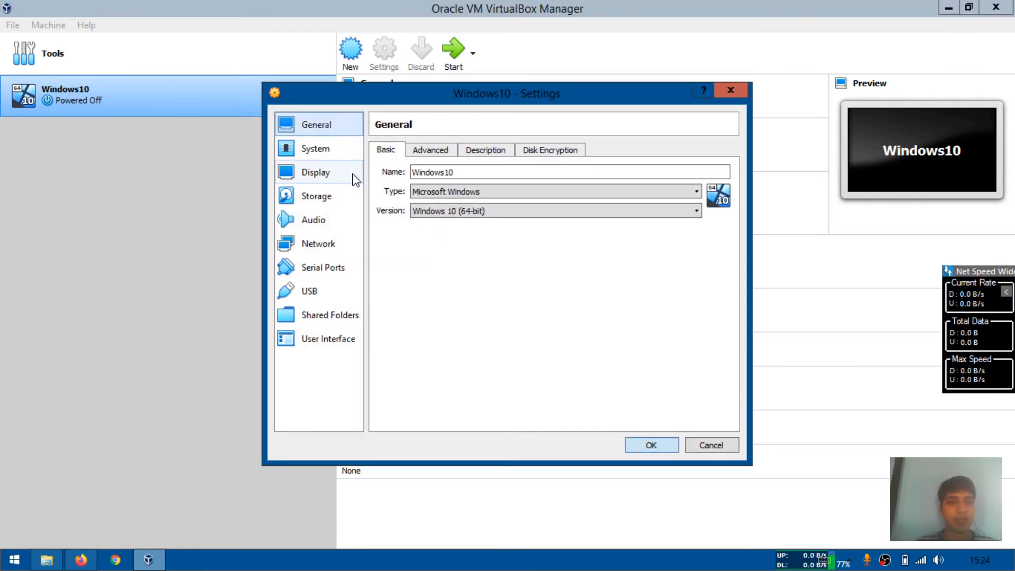
pyautogui.click(325, 200)
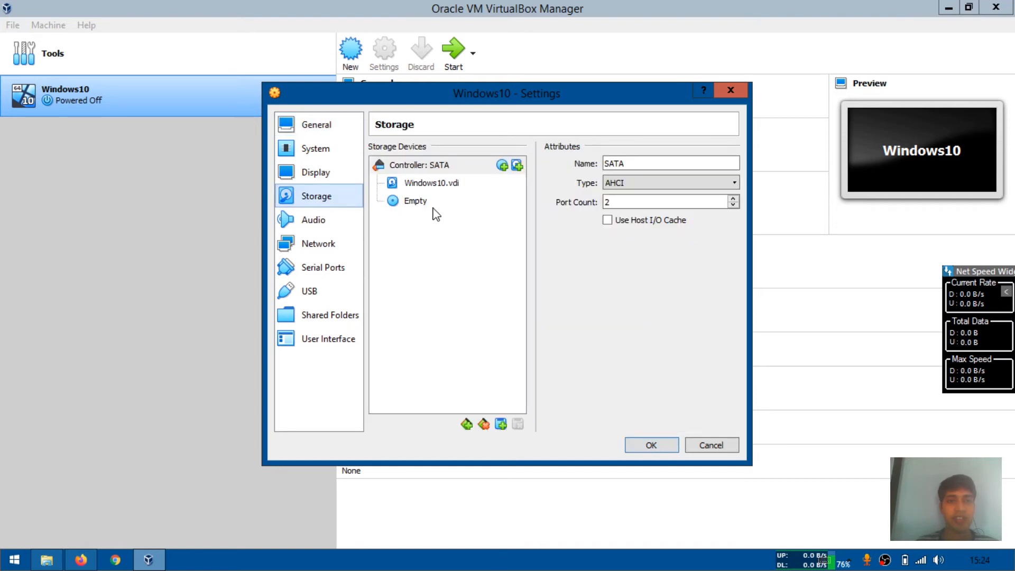
pyautogui.click(416, 201)
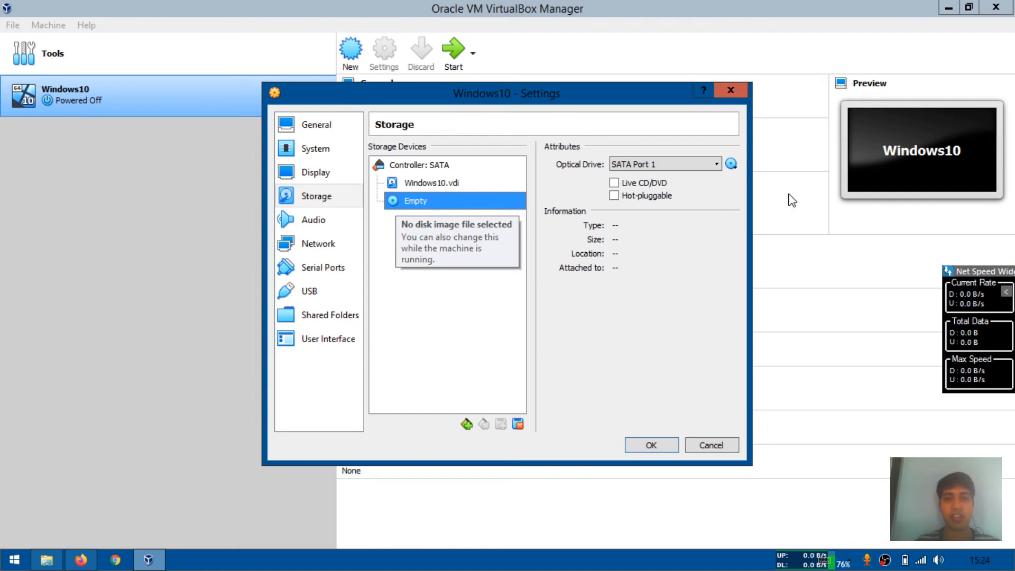
pyautogui.click(732, 164)
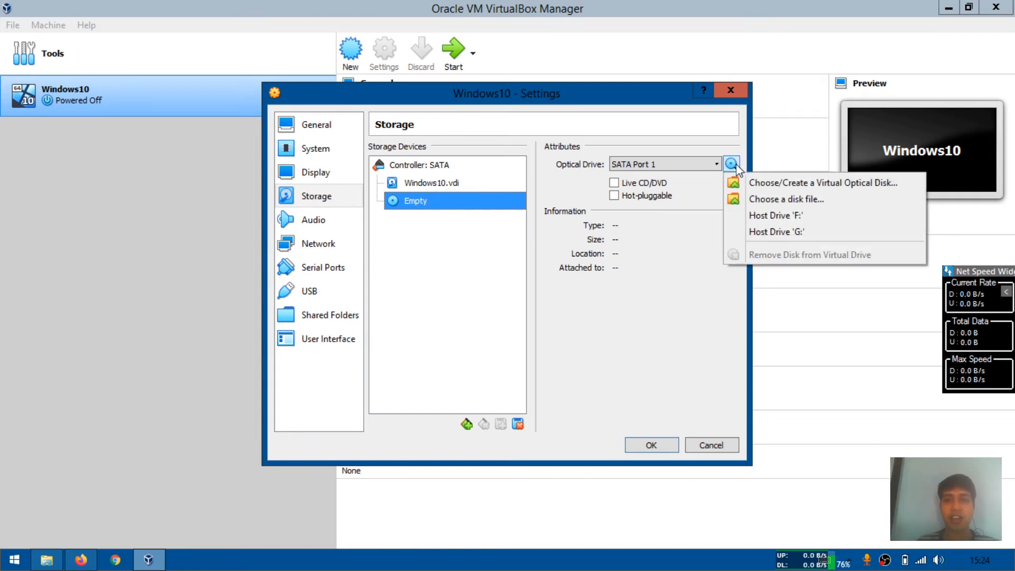
pyautogui.click(774, 200)
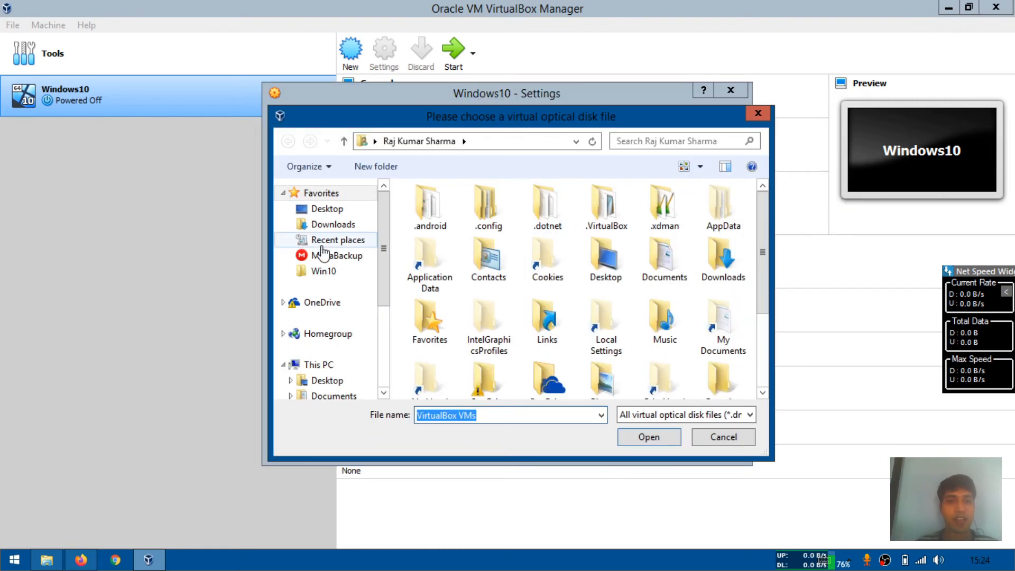
# Attach the Win10_2004_English_x64.iso image from the Softwares\Windows\OS folder to the optical drive and save the settings
pyautogui.click(323, 271)
pyautogui.doubleClick(443, 210)
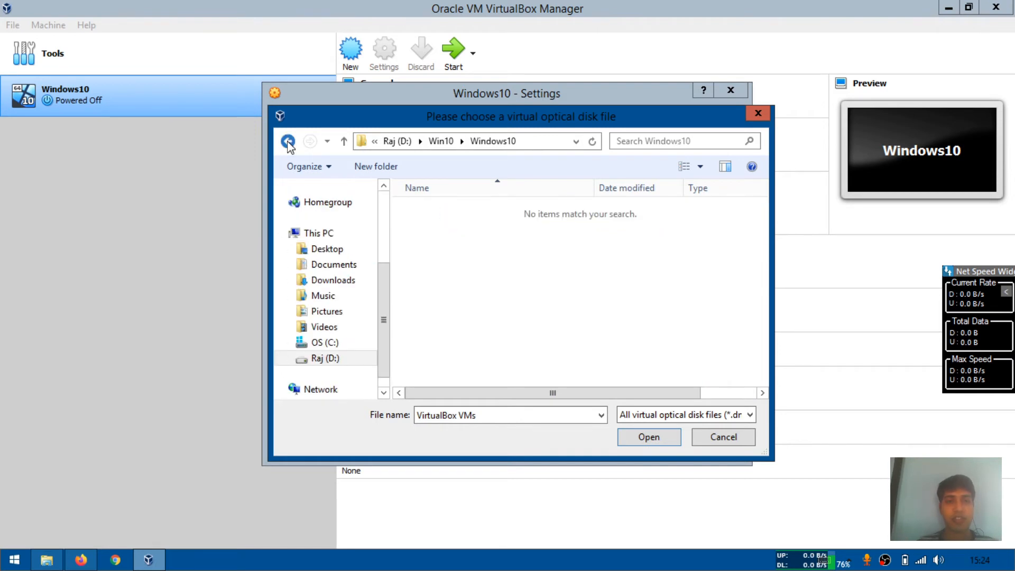
pyautogui.click(289, 141)
pyautogui.doubleClick(435, 227)
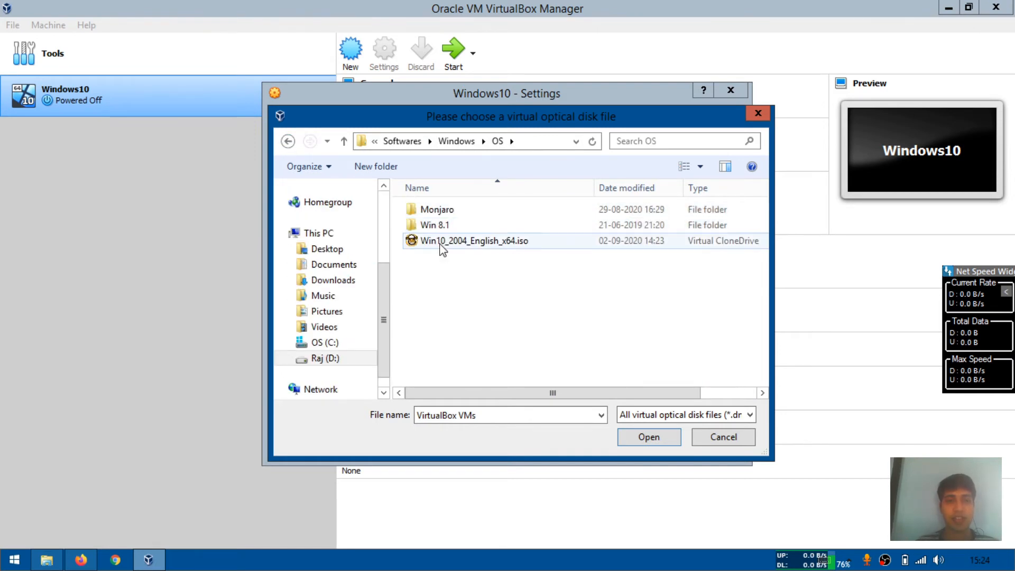
pyautogui.click(478, 246)
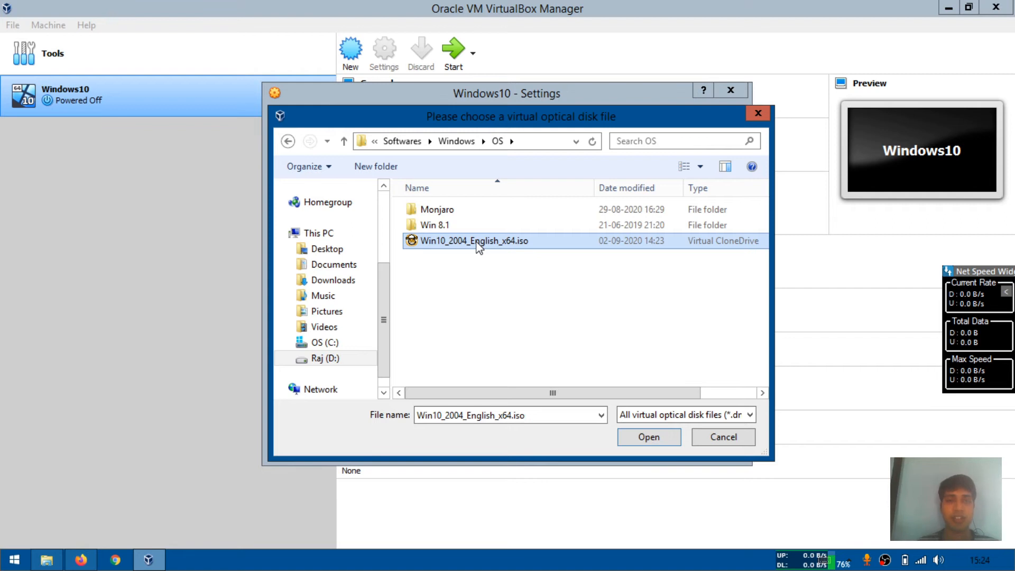
pyautogui.doubleClick(479, 241)
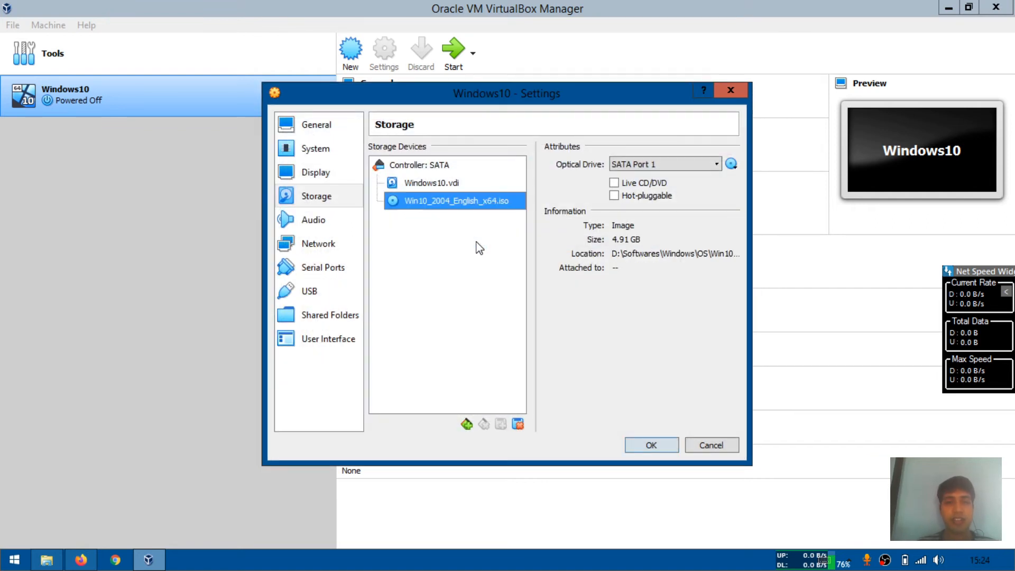
pyautogui.click(650, 447)
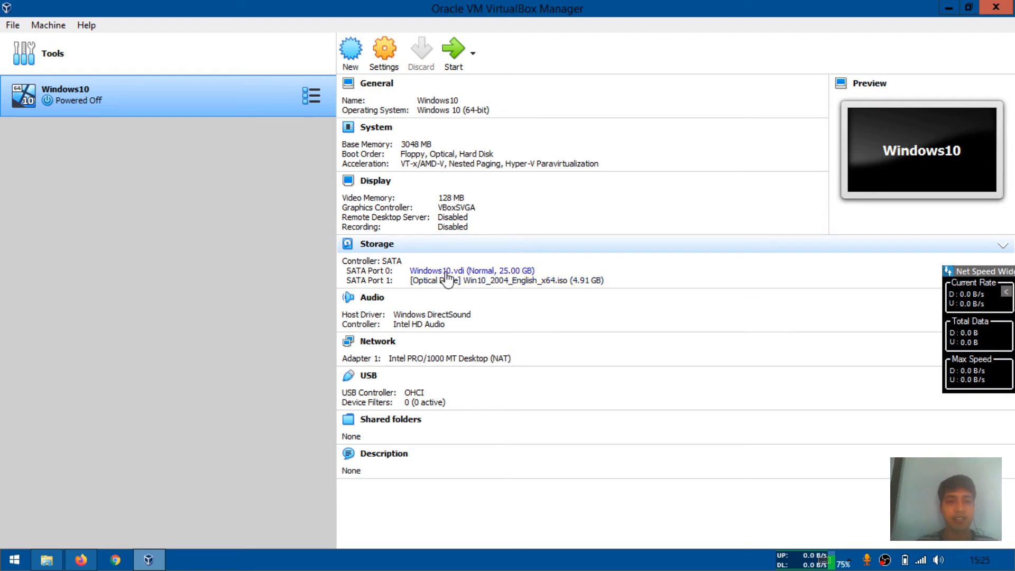
# Start the Windows10 machine with Win10_2004_English_x64.iso selected as the start-up disk
pyautogui.moveTo(447, 277)
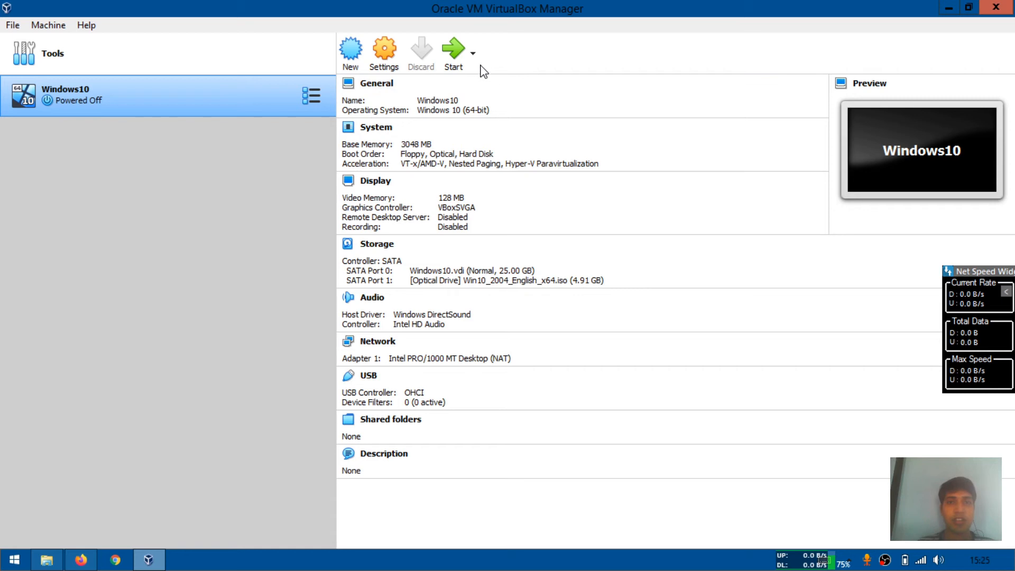
pyautogui.click(454, 55)
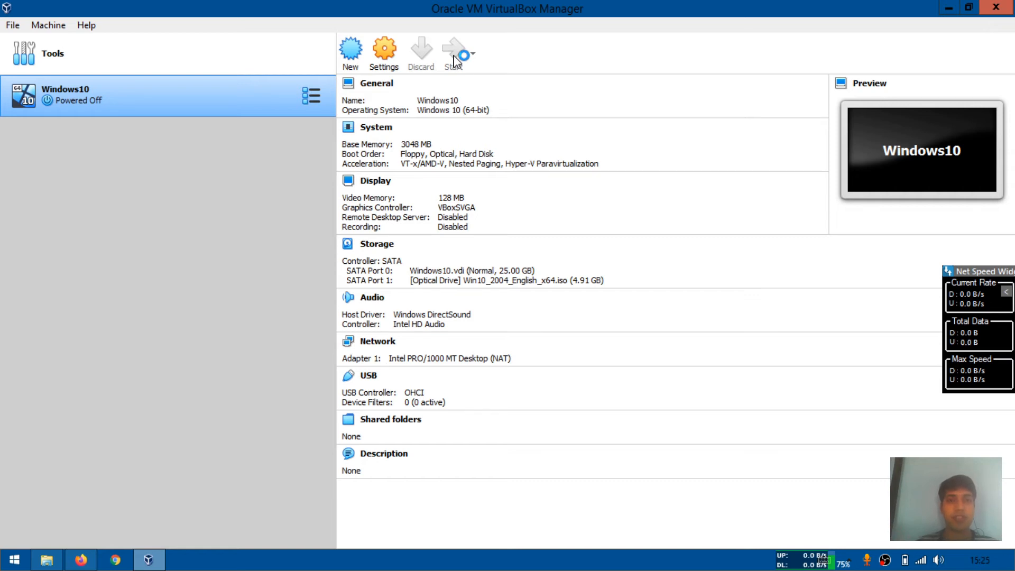
pyautogui.click(454, 56)
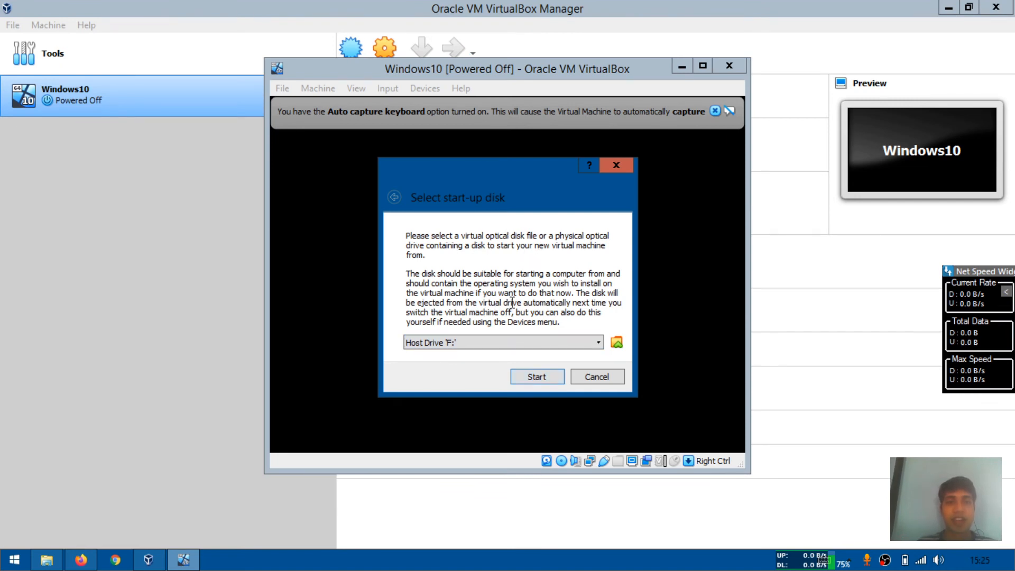
pyautogui.click(551, 343)
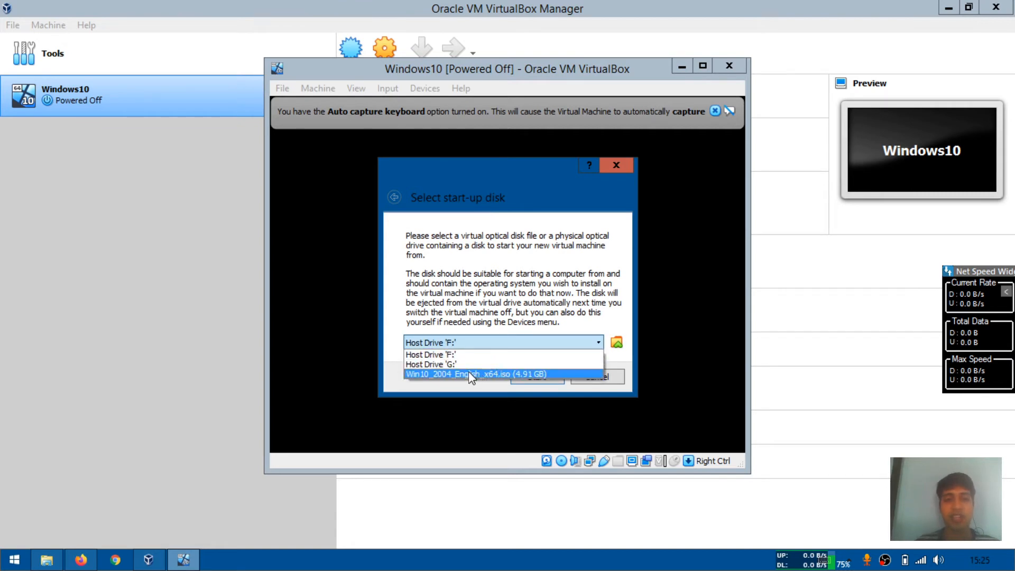
pyautogui.click(469, 372)
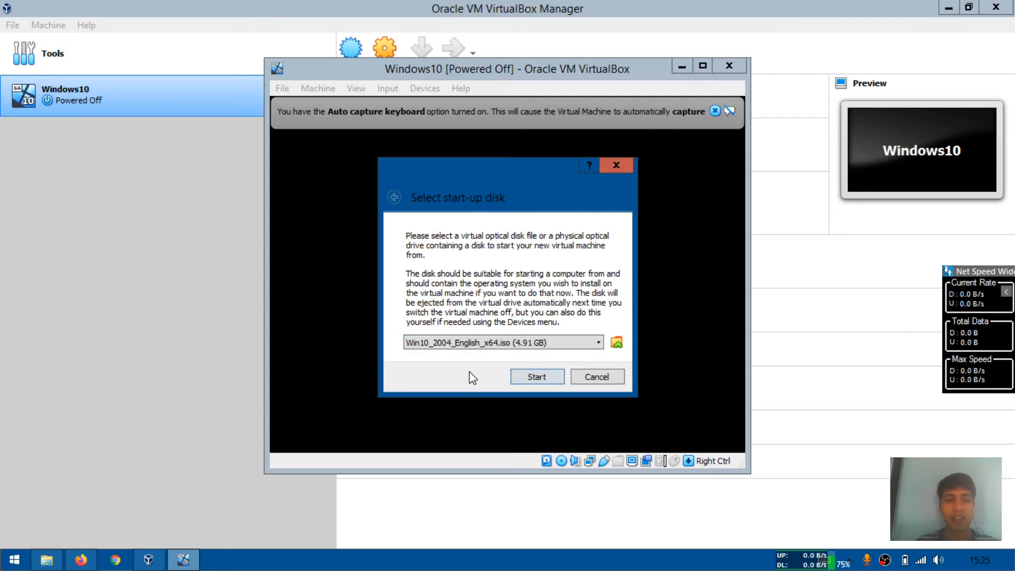
pyautogui.click(524, 343)
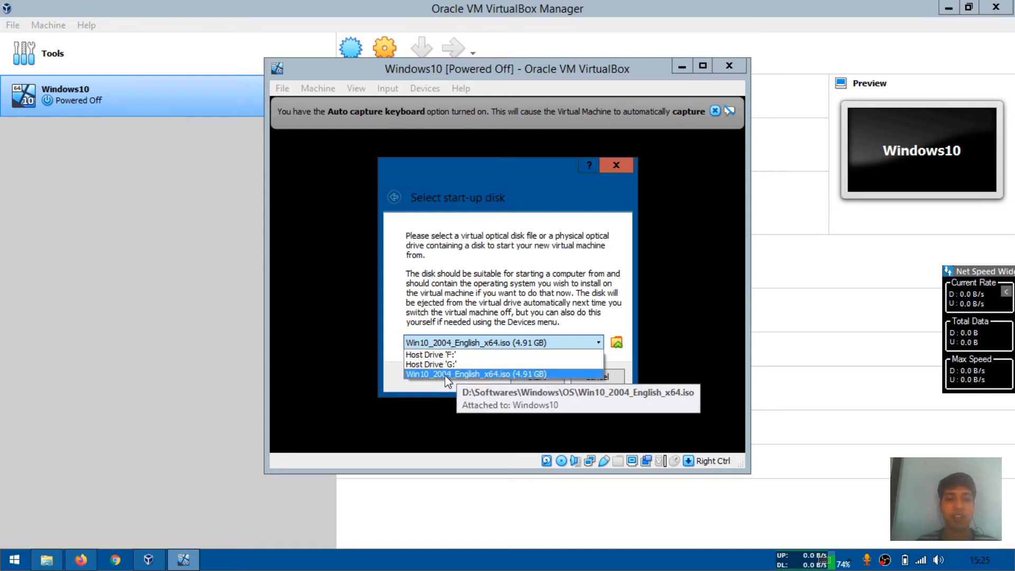
pyautogui.click(449, 377)
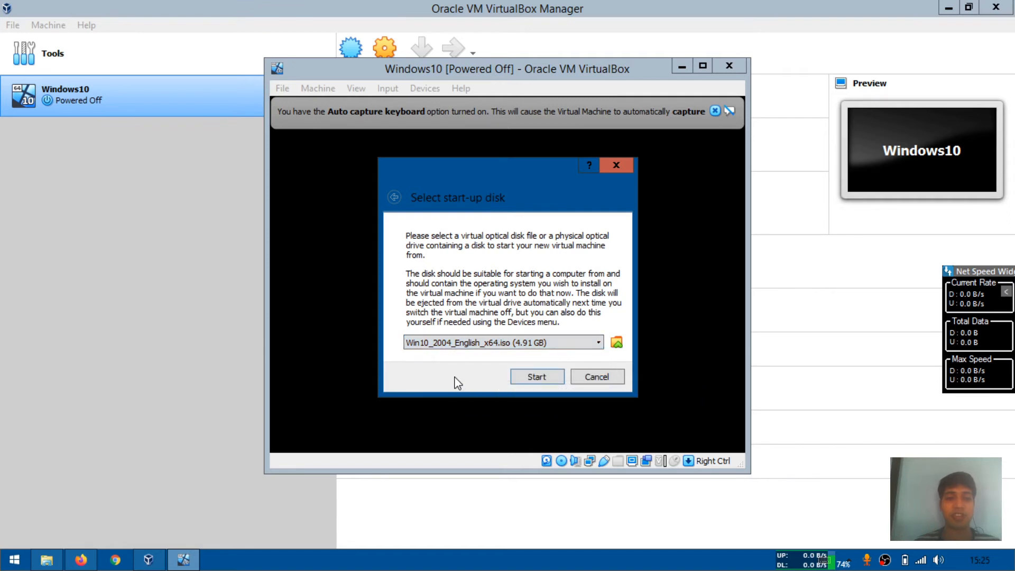
pyautogui.click(527, 376)
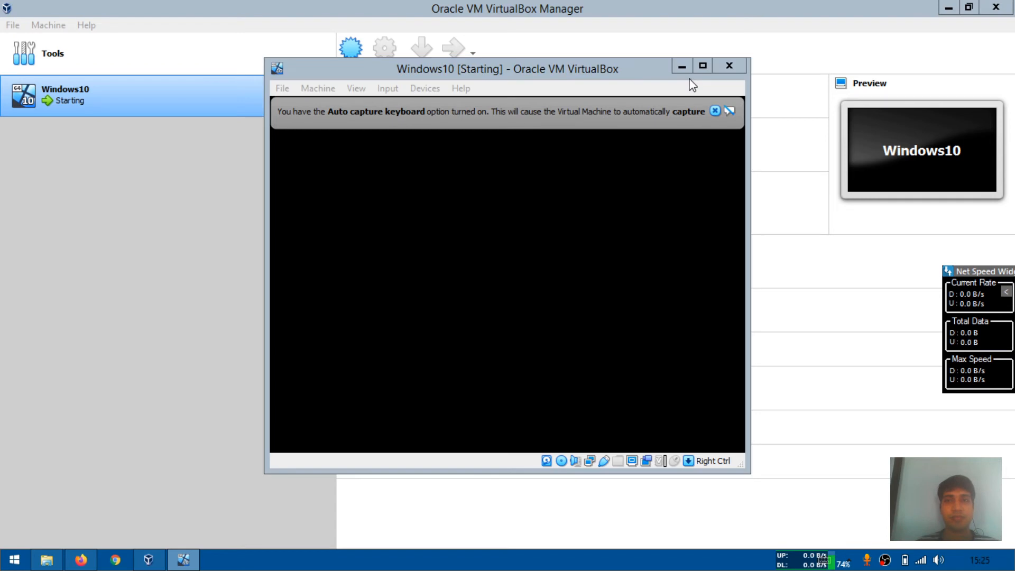
# Maximize the virtual machine window and dismiss the keyboard and mouse capture notices
pyautogui.click(702, 67)
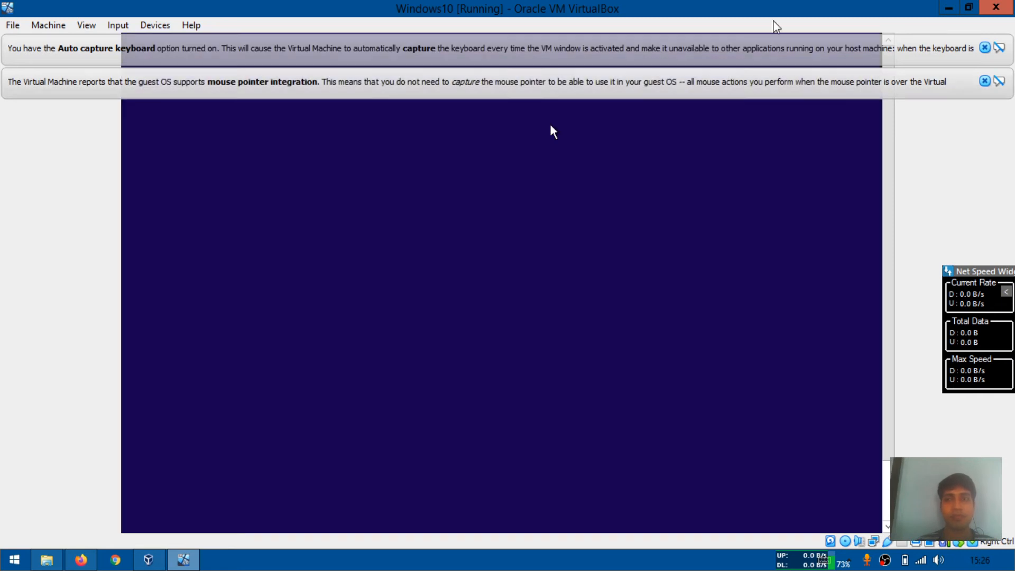
pyautogui.click(984, 48)
pyautogui.click(984, 48)
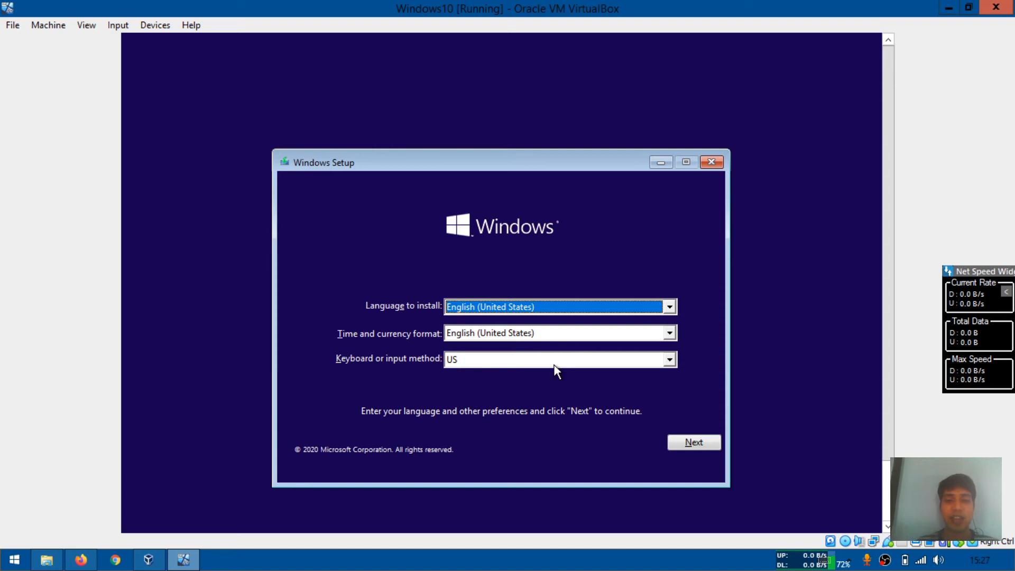
# Start the Windows installation with the default language settings, proceeding without a product key
pyautogui.click(703, 450)
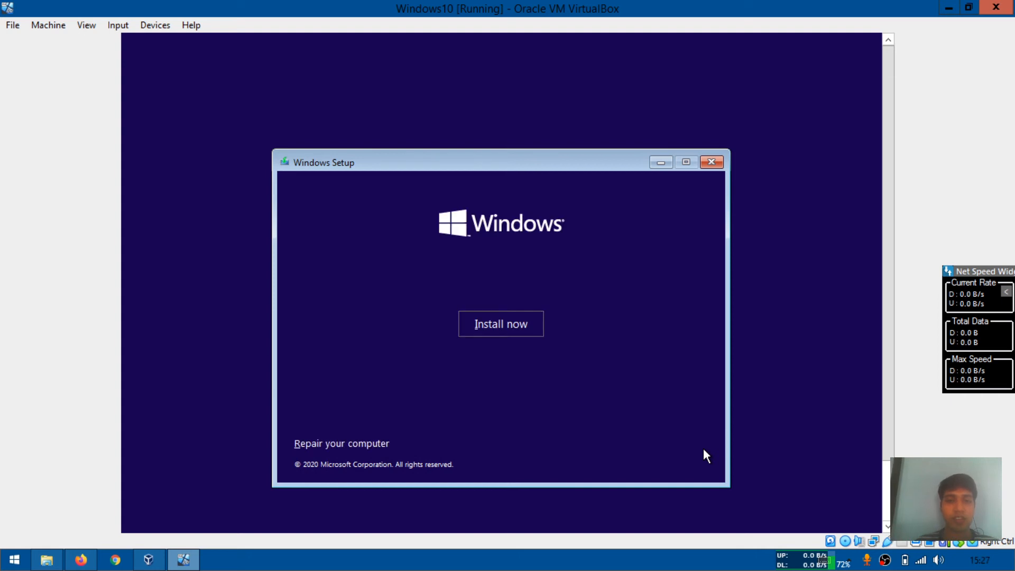
pyautogui.click(521, 321)
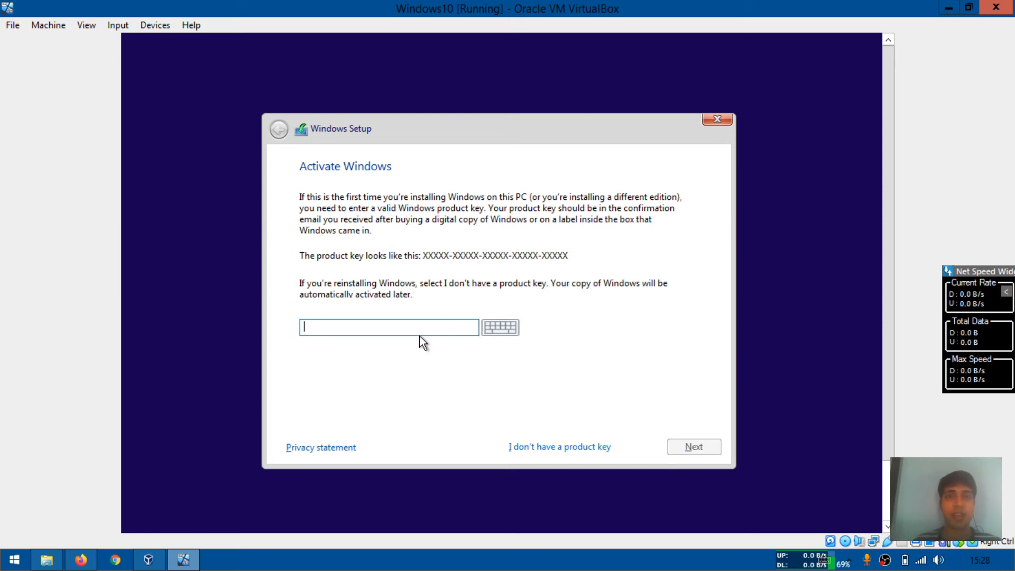
pyautogui.click(547, 446)
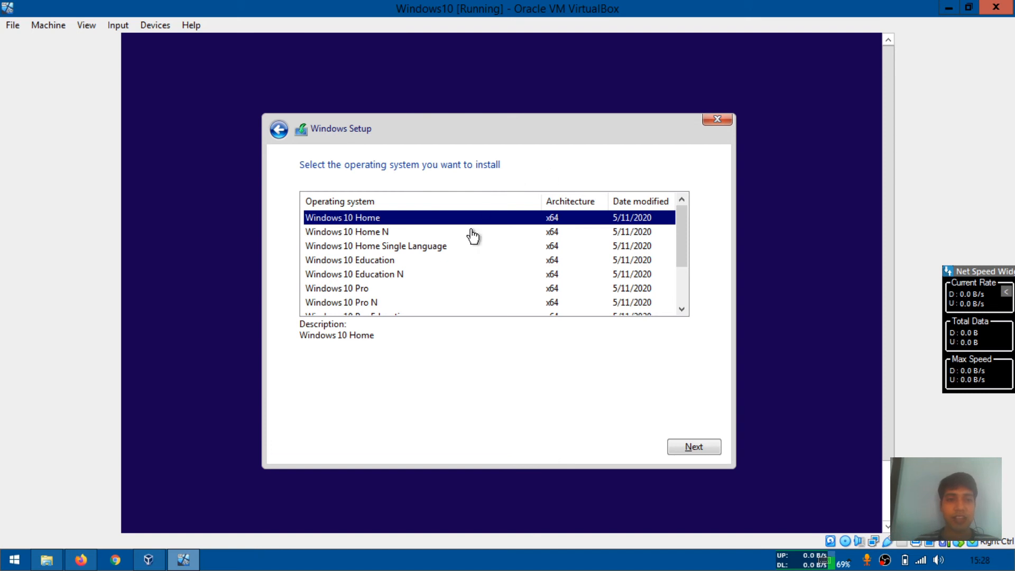
# Choose Windows 10 Pro as the edition to install and continue
pyautogui.click(361, 292)
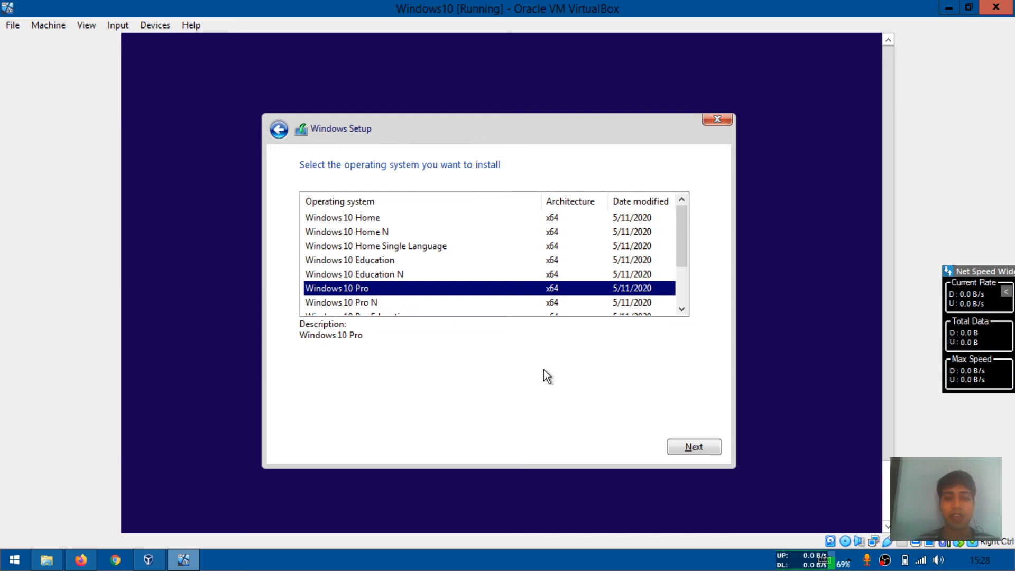
pyautogui.click(680, 450)
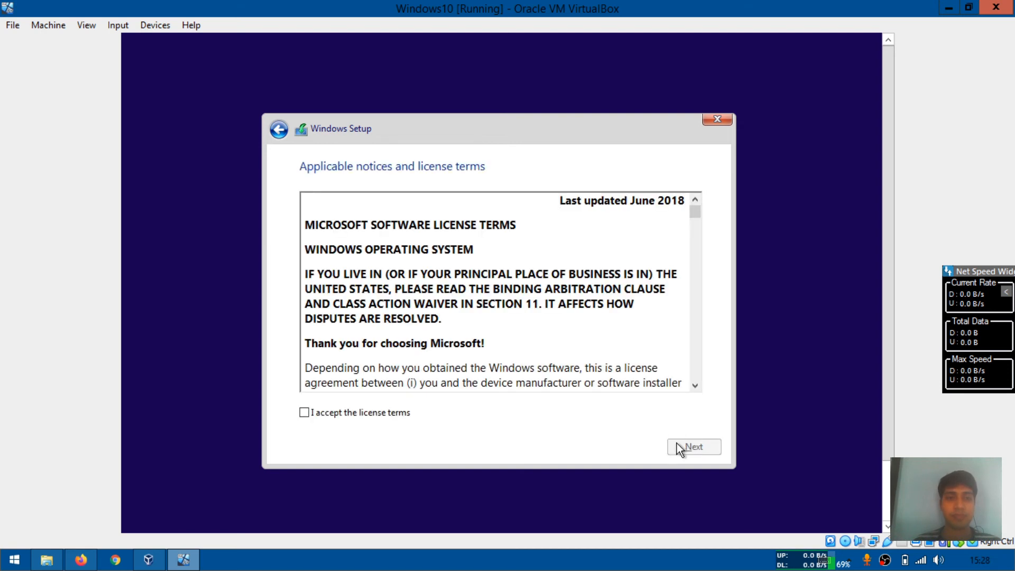
# Accept the license terms and continue
pyautogui.click(395, 415)
pyautogui.moveTo(697, 211); pyautogui.dragTo(697, 288)
pyautogui.scroll(1, 696, 286)
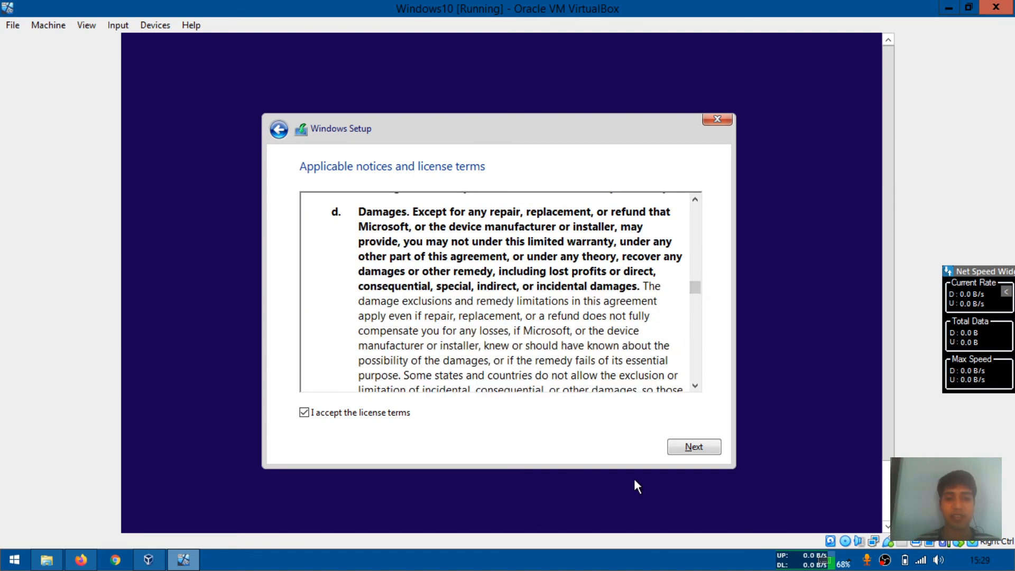
pyautogui.click(693, 447)
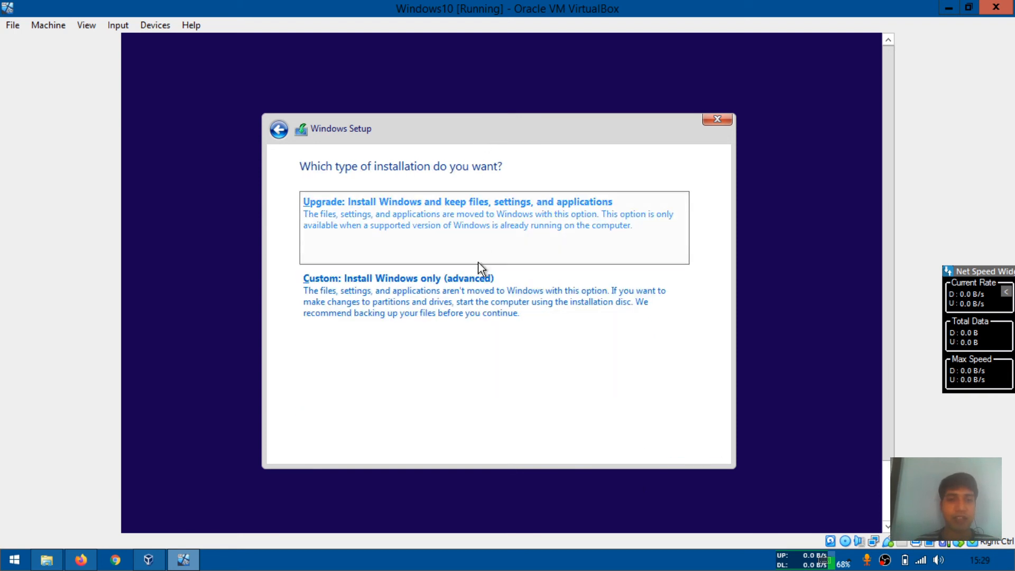
# Choose the custom installation and create a new 25600 MB partition on the unallocated drive
pyautogui.click(461, 297)
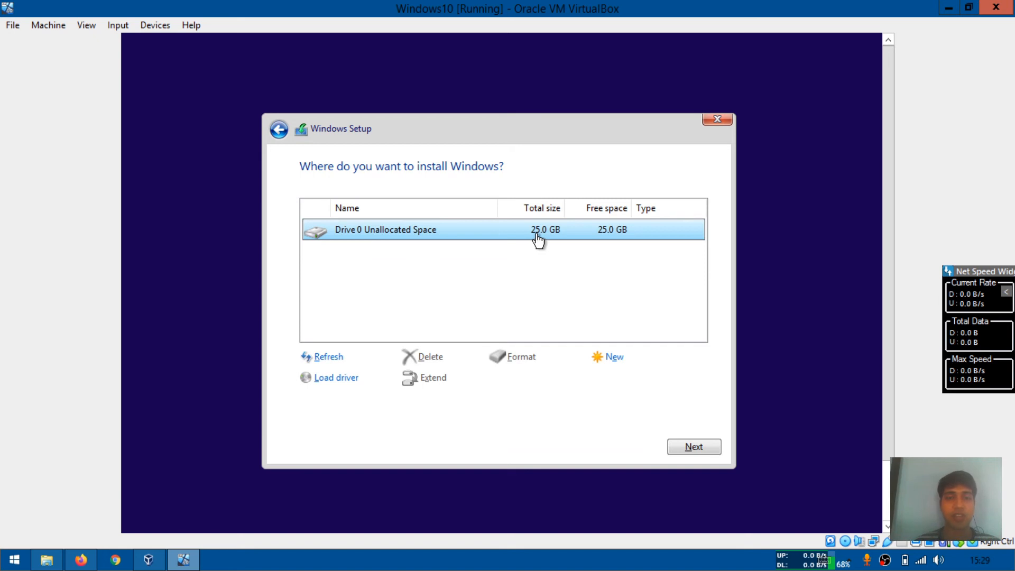
pyautogui.click(608, 357)
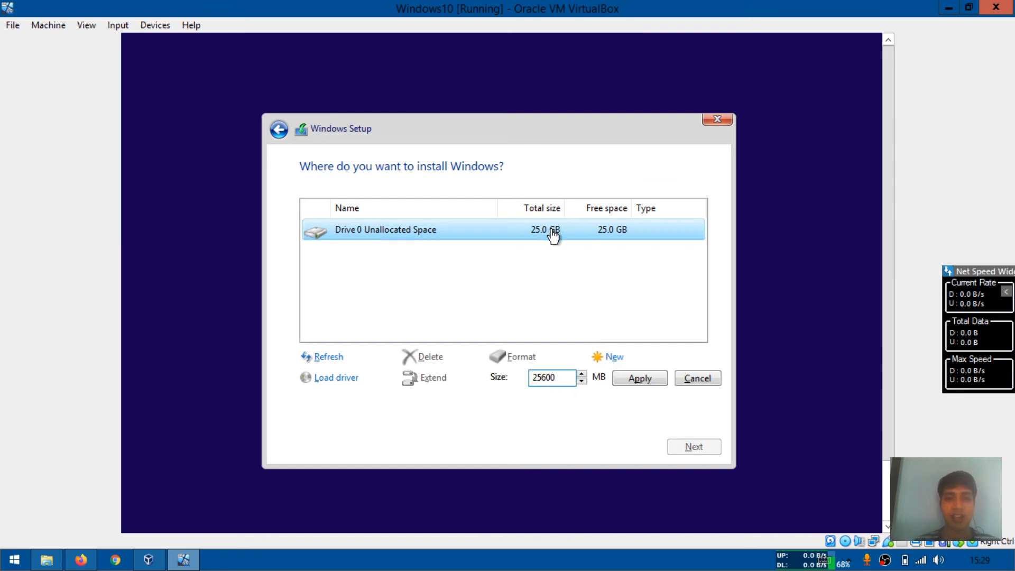
pyautogui.click(635, 379)
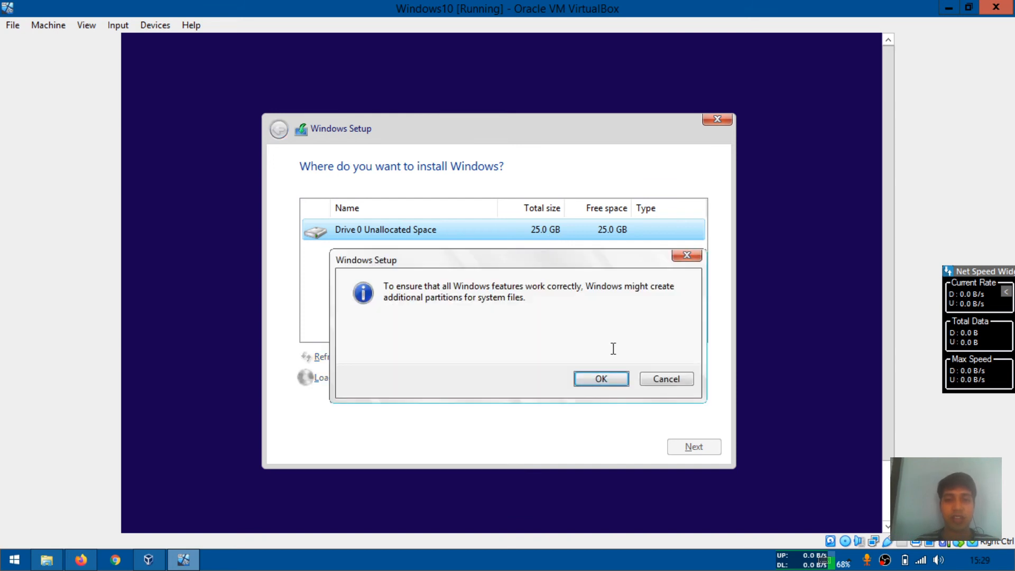
pyautogui.click(613, 377)
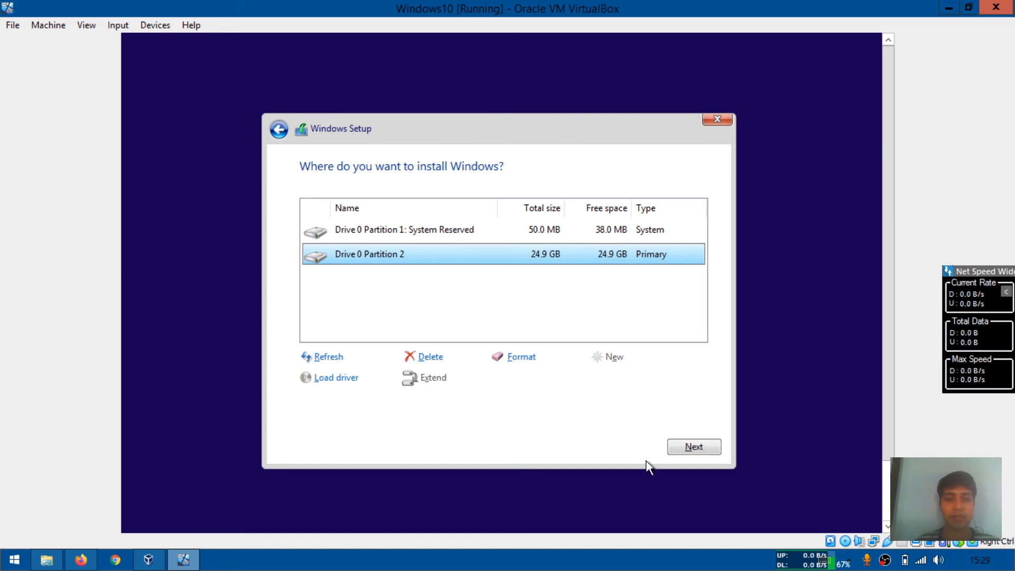
# Install Windows on Drive 0 Partition 2
pyautogui.click(694, 449)
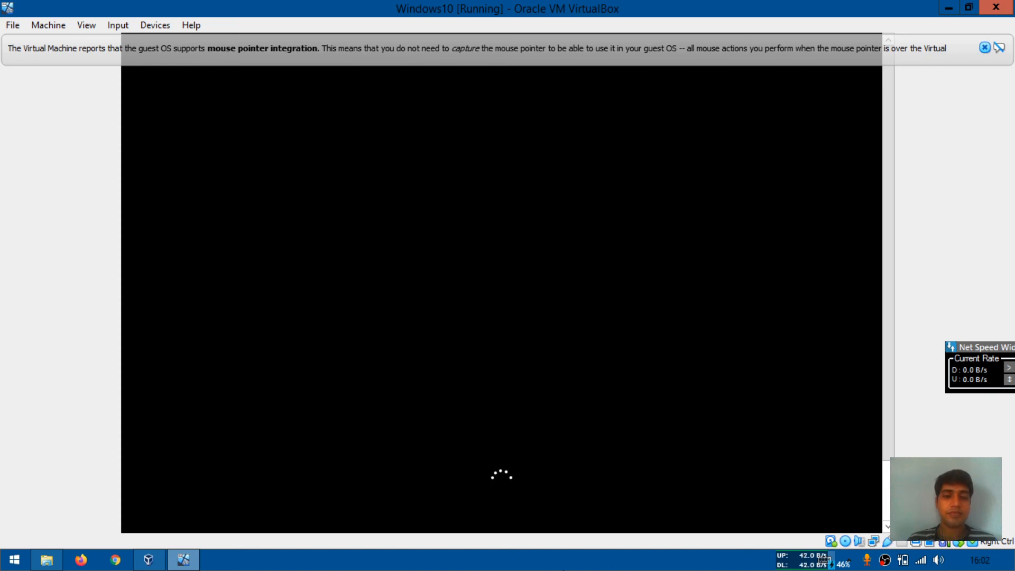
pyautogui.click(564, 570)
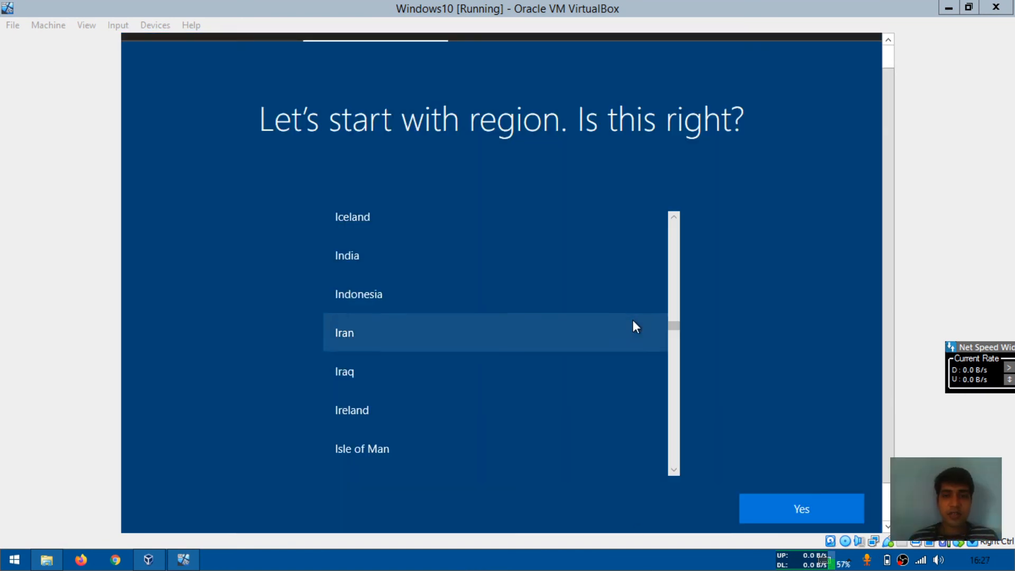
# Set the region to India and confirm
pyautogui.click(568, 254)
pyautogui.click(567, 253)
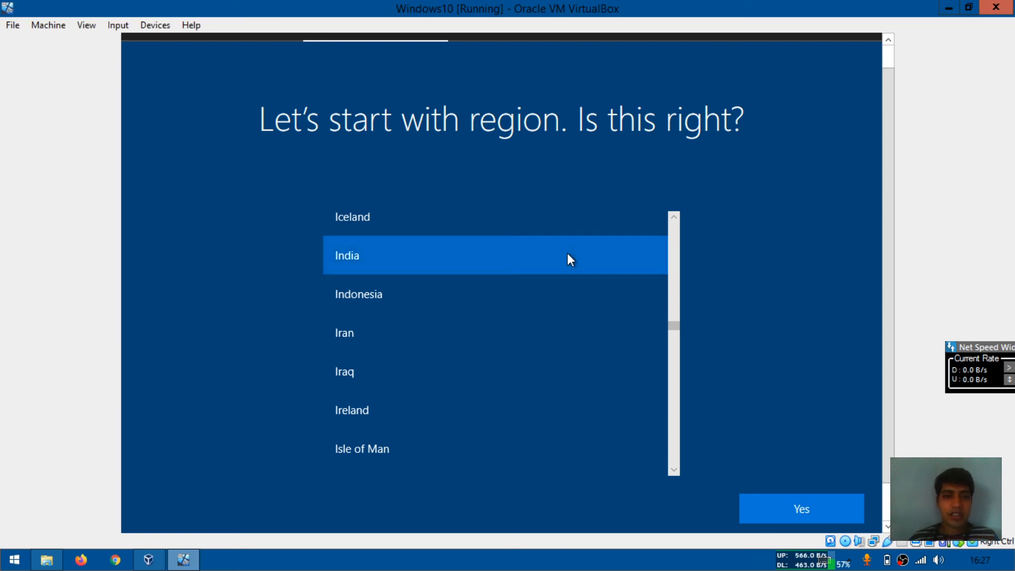
pyautogui.click(798, 508)
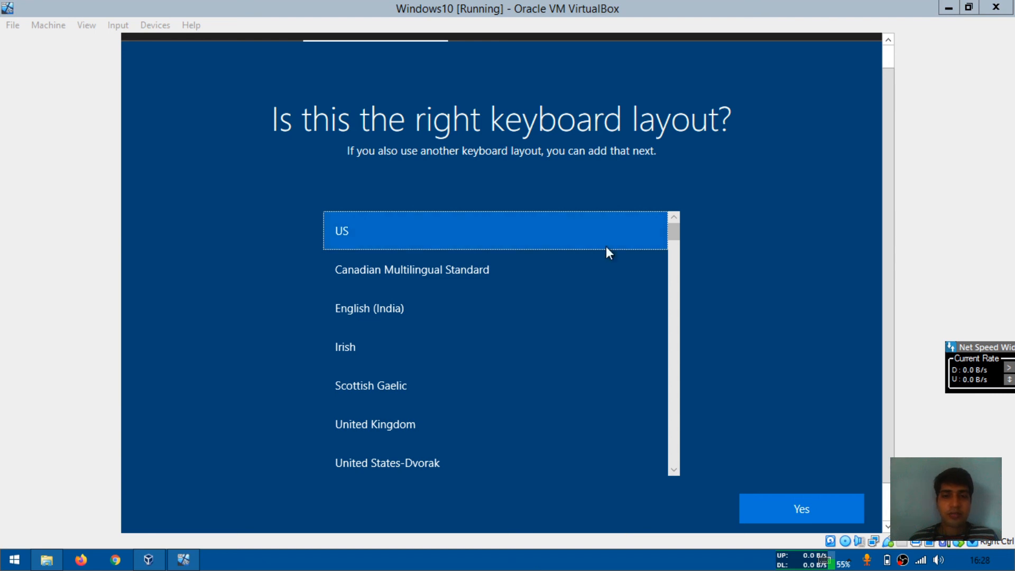
# Set the keyboard layout to English (India) and skip adding a second layout
pyautogui.click(474, 316)
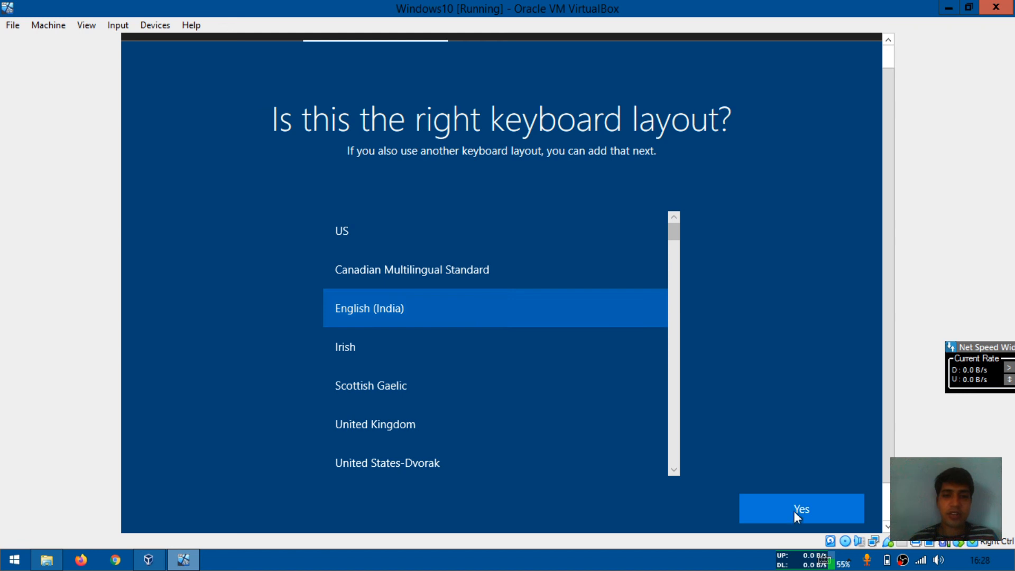
pyautogui.click(813, 507)
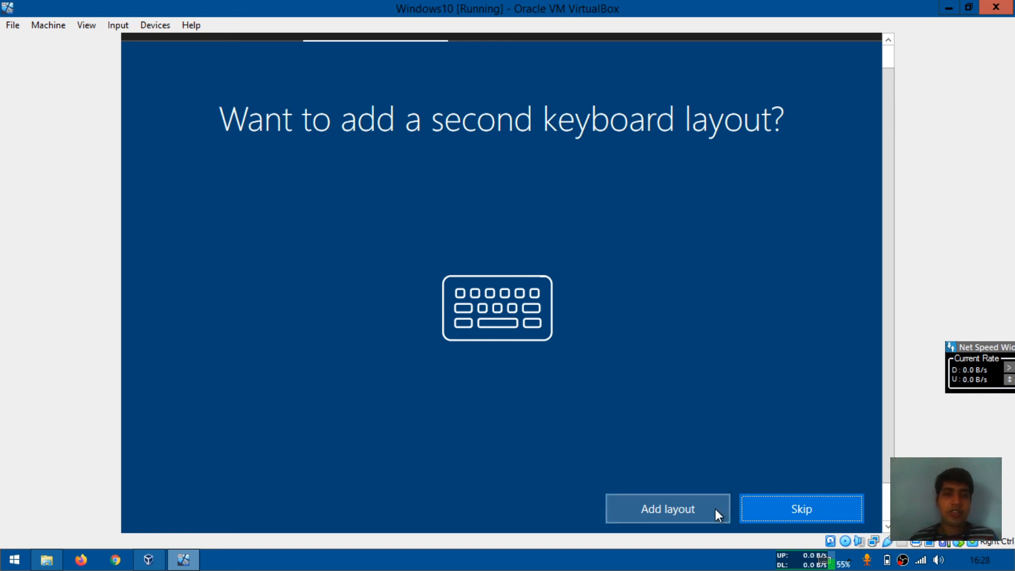
pyautogui.click(762, 516)
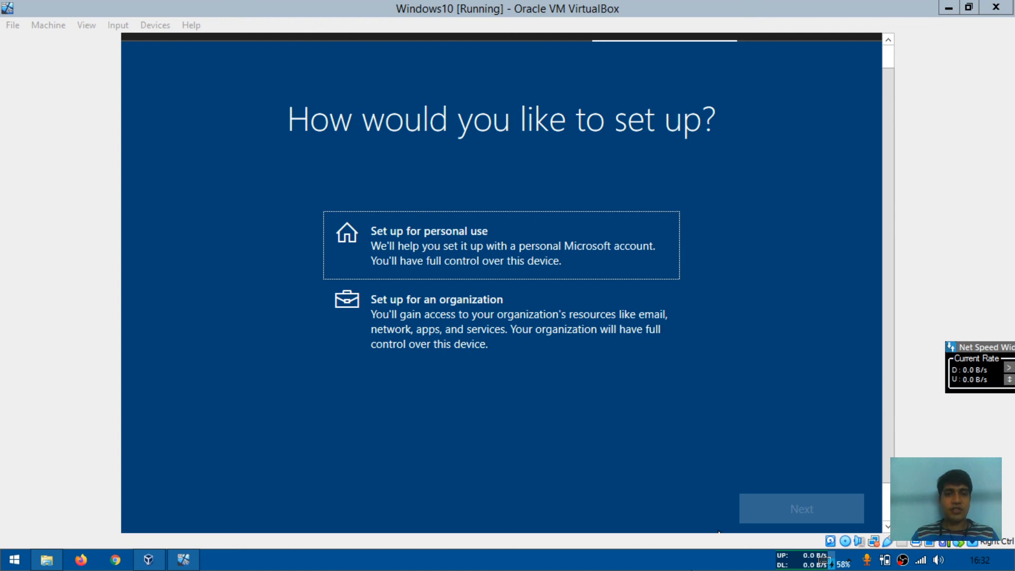
# Choose to set up the device for personal use and continue
pyautogui.click(562, 261)
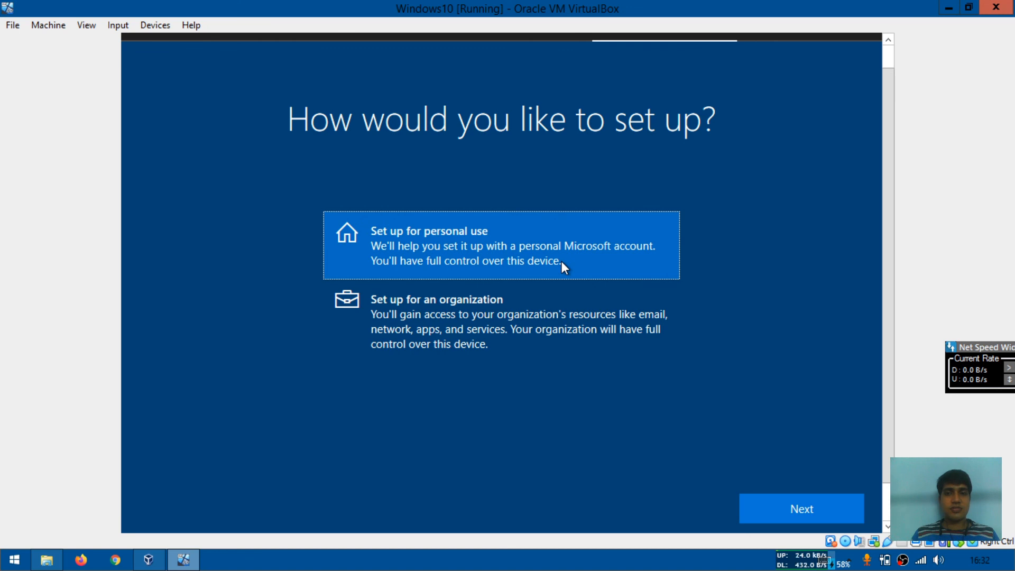
pyautogui.click(823, 504)
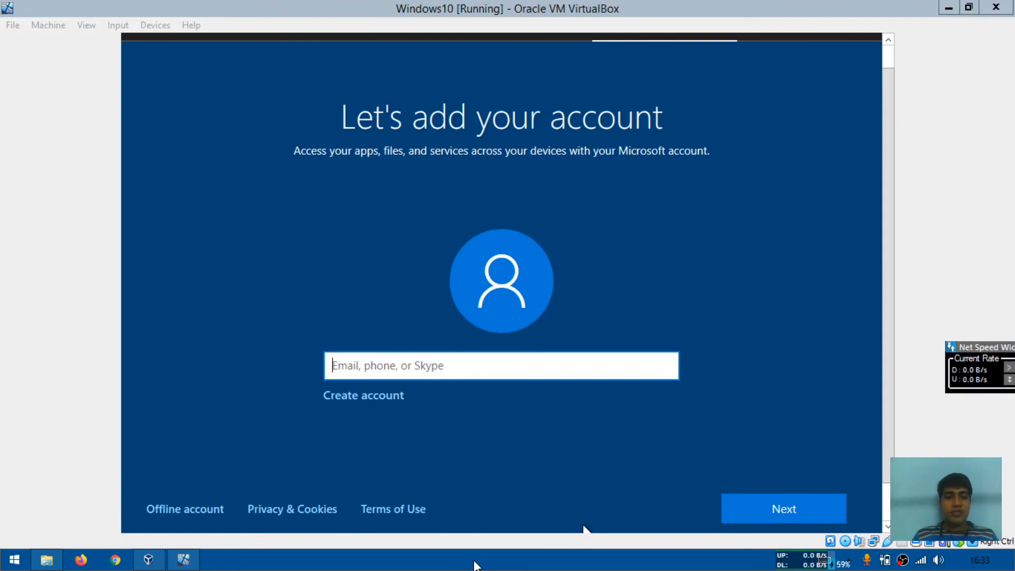
# Set up Windows with an offline account and choose the limited experience instead of signing in
pyautogui.click(459, 369)
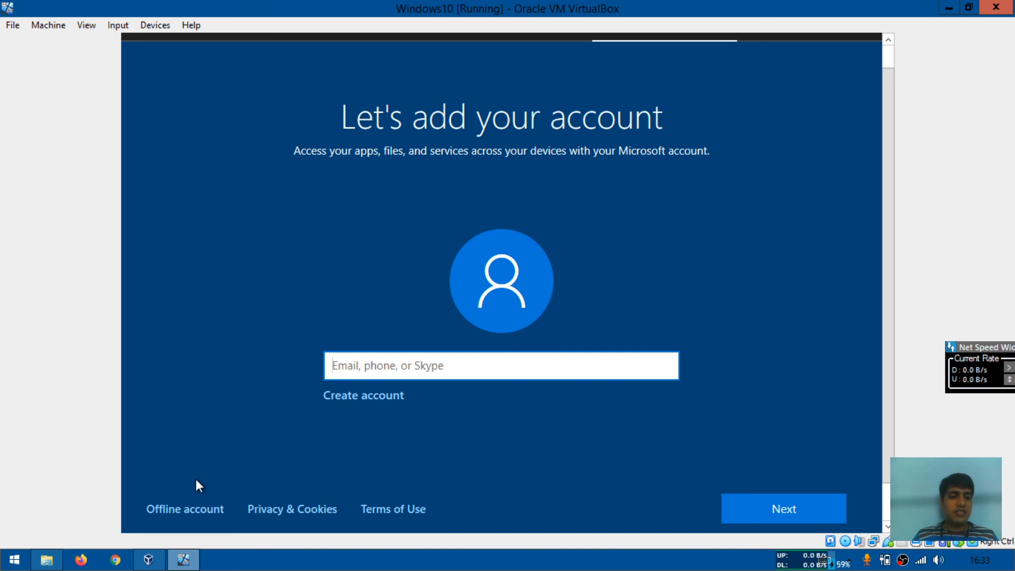
pyautogui.click(188, 499)
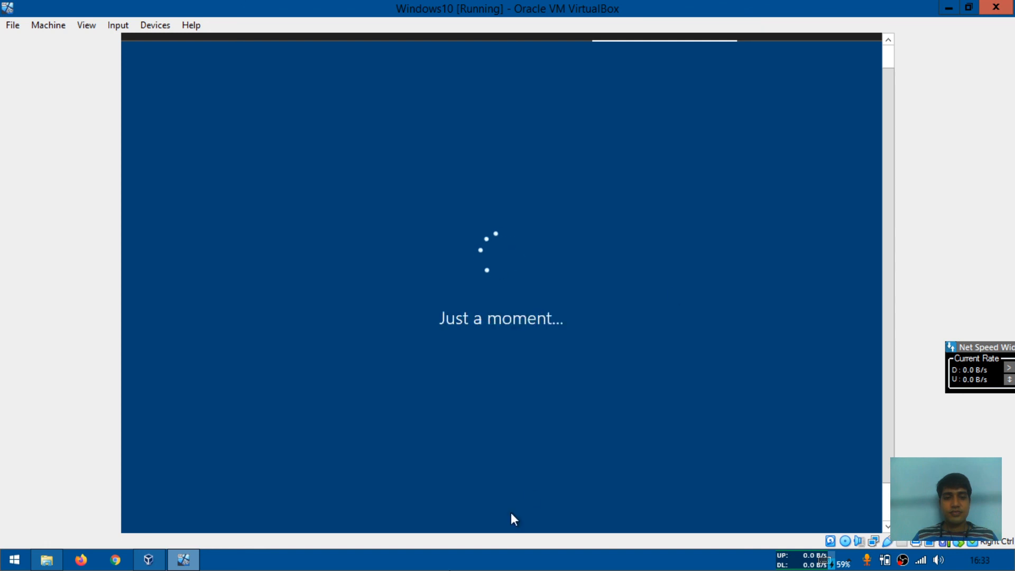
pyautogui.click(488, 557)
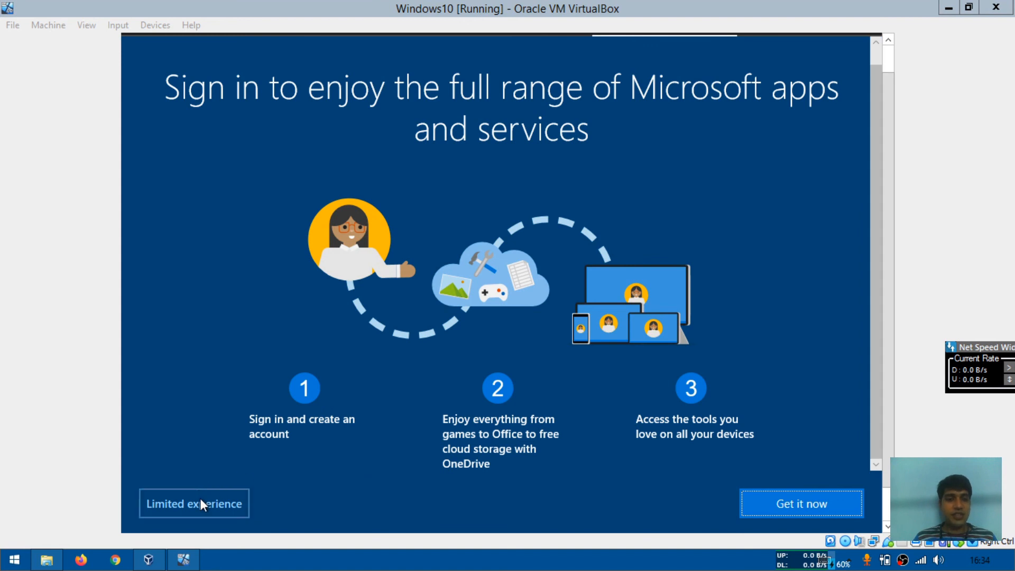
pyautogui.click(221, 500)
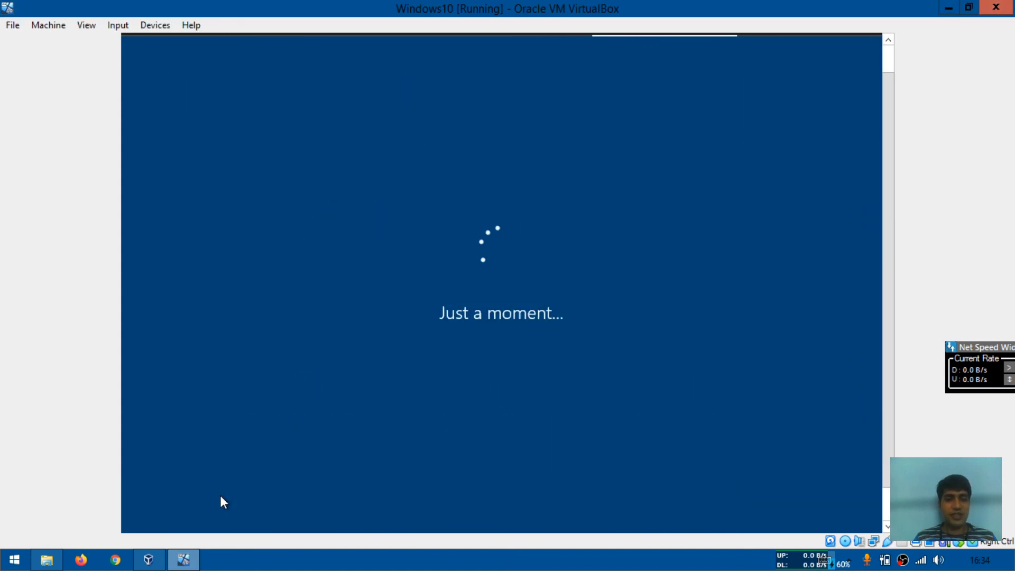
pyautogui.click(438, 564)
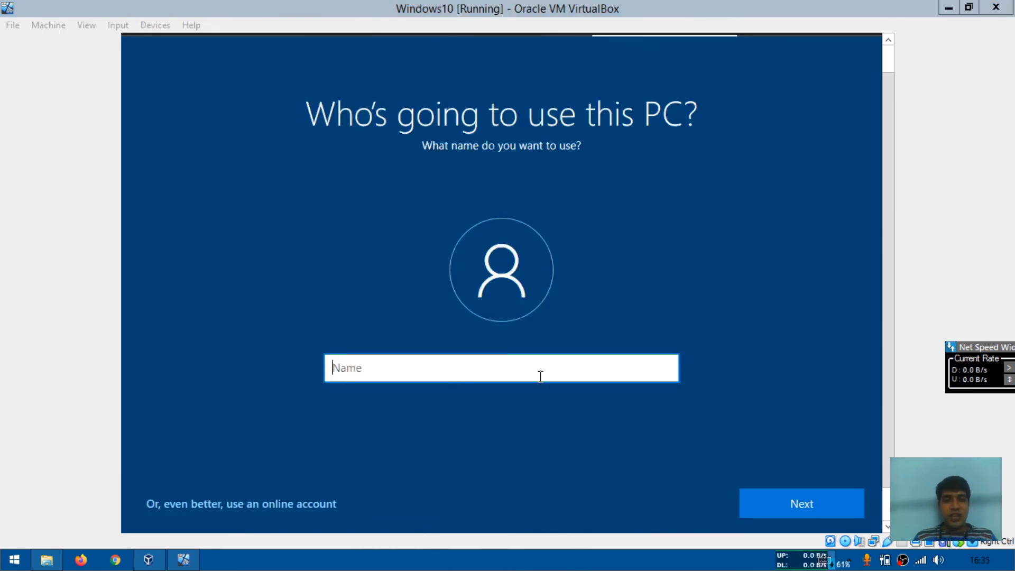
# Enter LinWin as the name of the PC's user and continue
pyautogui.click(530, 377)
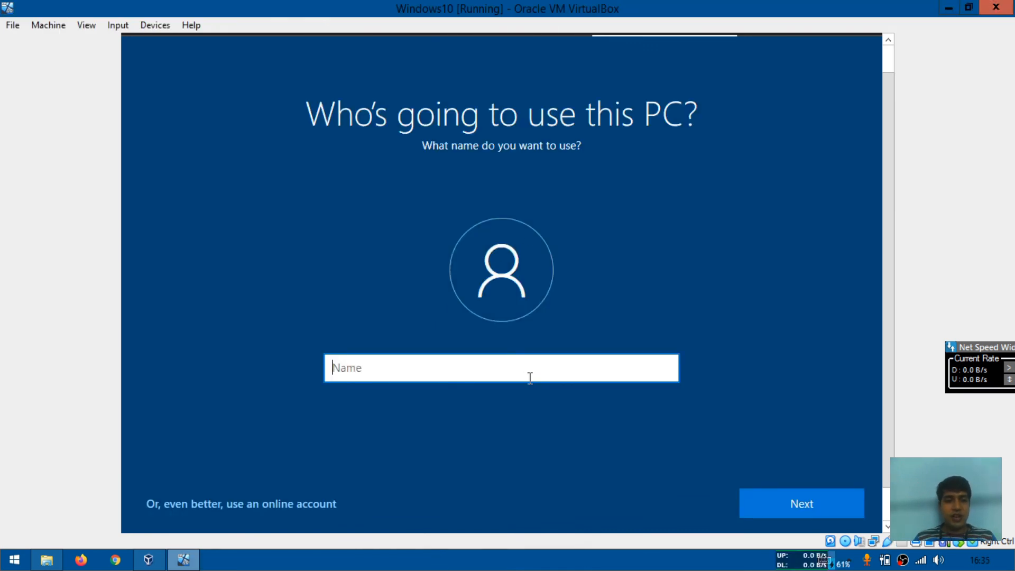
pyautogui.write('LinWin')
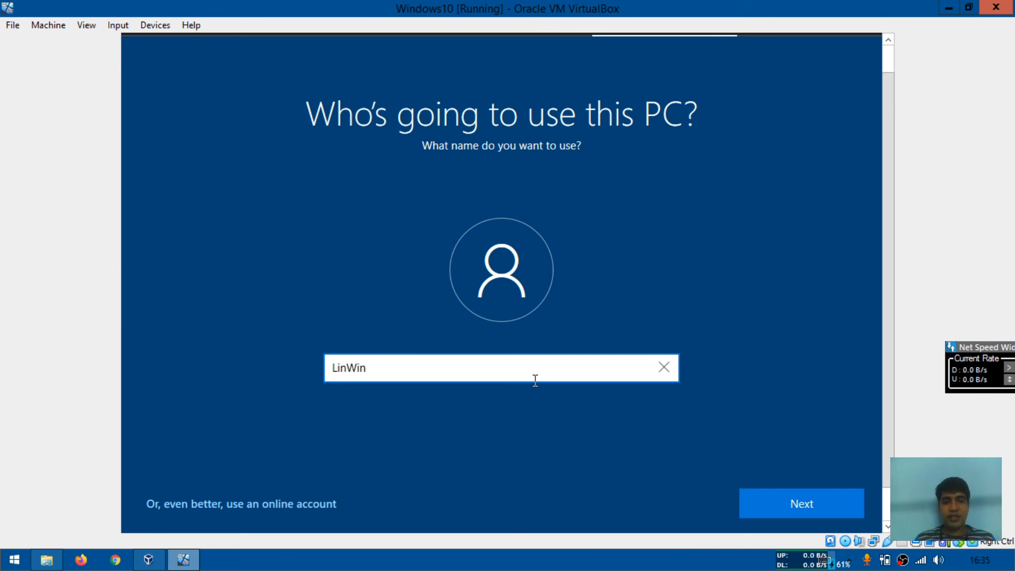
pyautogui.click(786, 492)
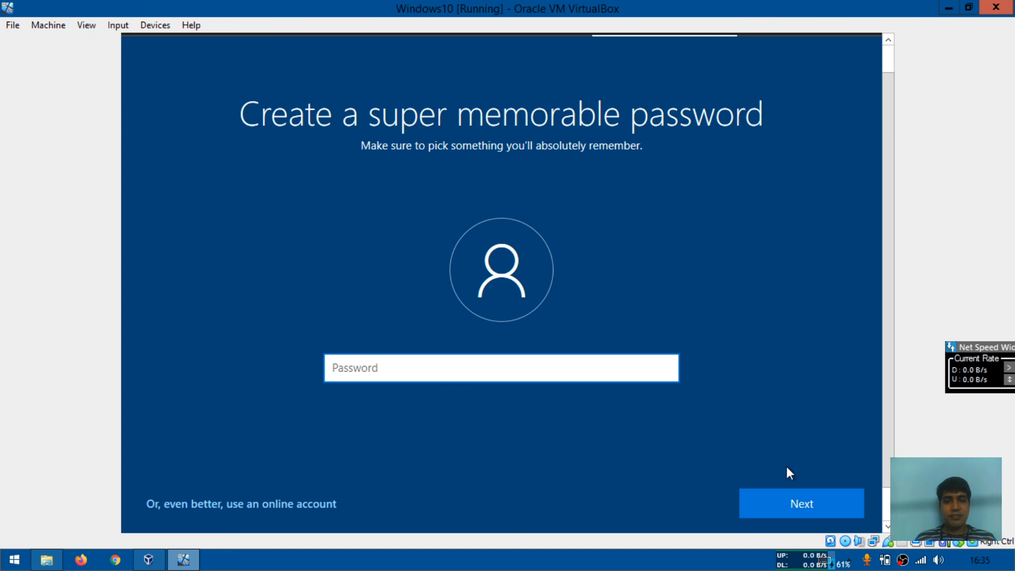
# Skip setting a password and accept the default privacy settings
pyautogui.click(812, 517)
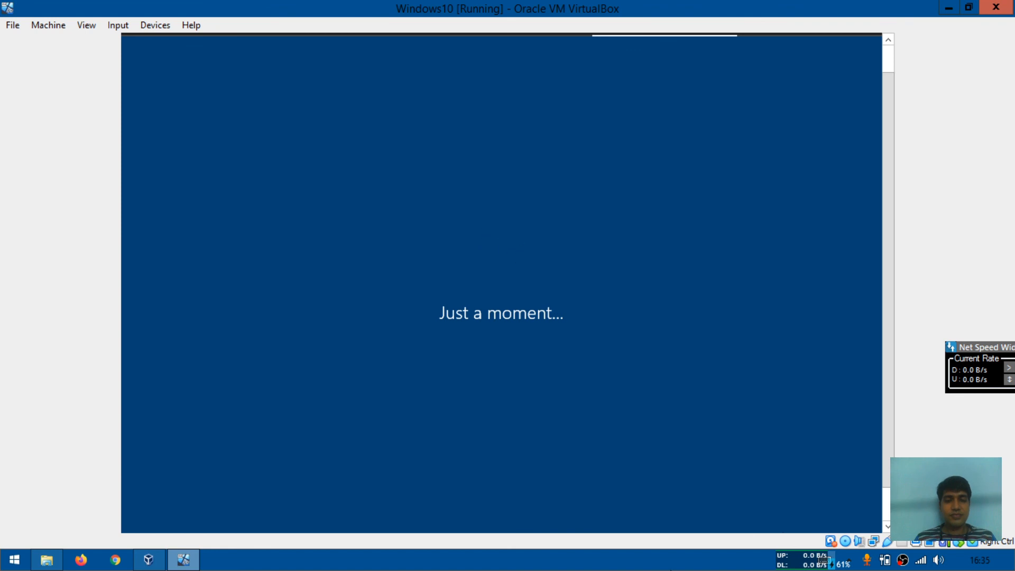
pyautogui.moveTo(855, 295); pyautogui.dragTo(858, 361)
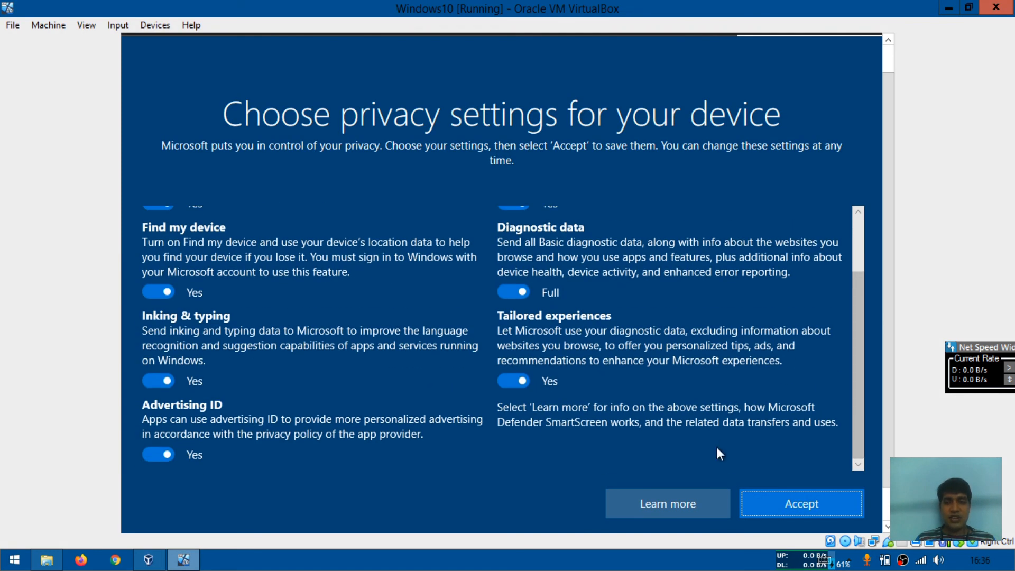
pyautogui.click(794, 507)
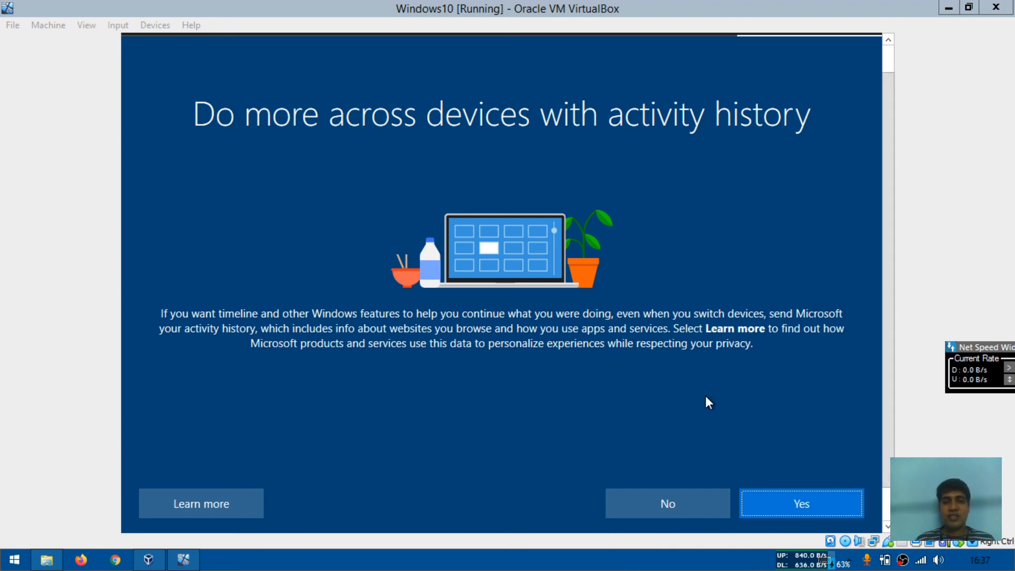
# Decline activity history and Cortana to finish setup and reach the Windows desktop
pyautogui.click(690, 501)
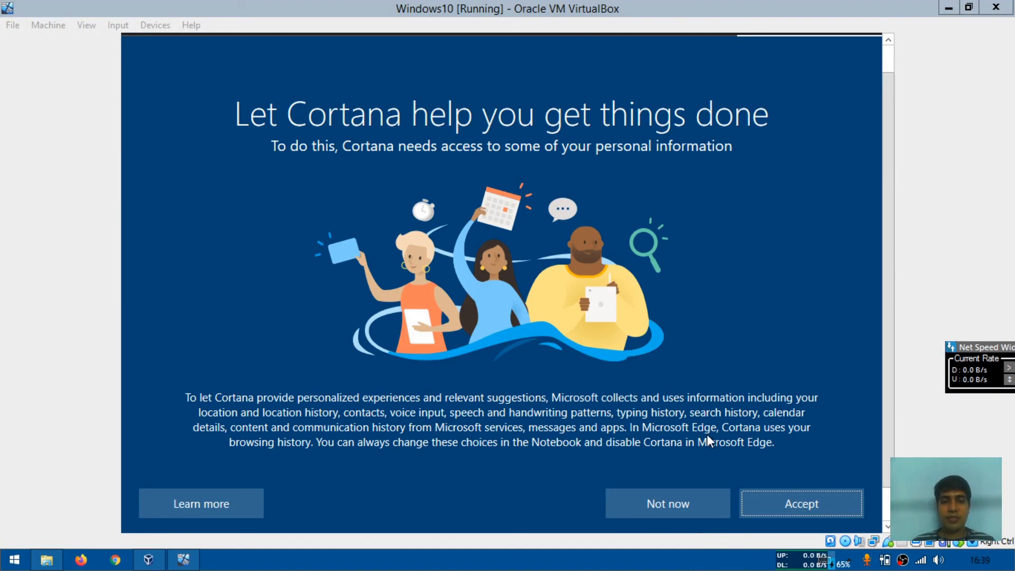
pyautogui.click(693, 497)
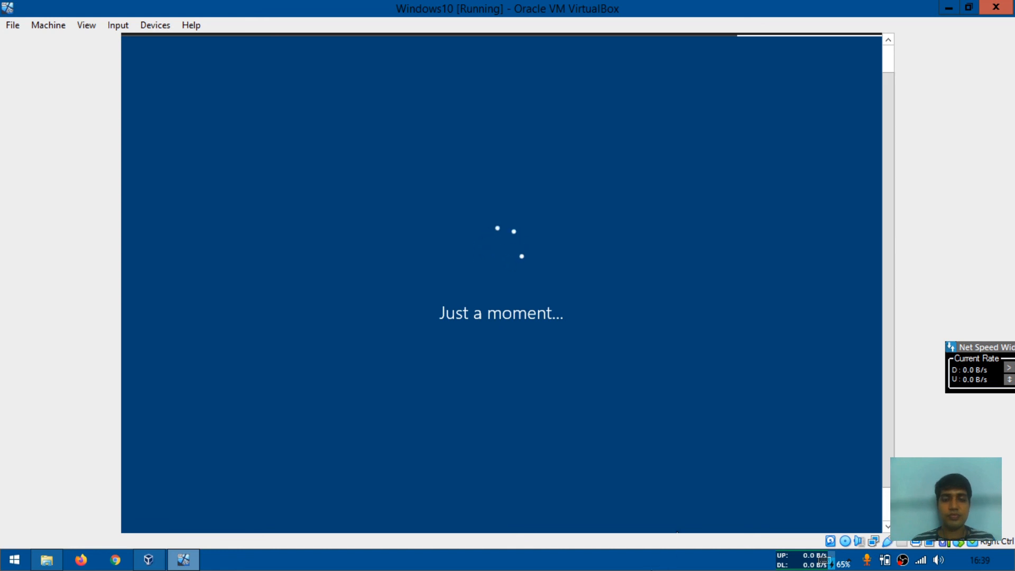
pyautogui.click(656, 565)
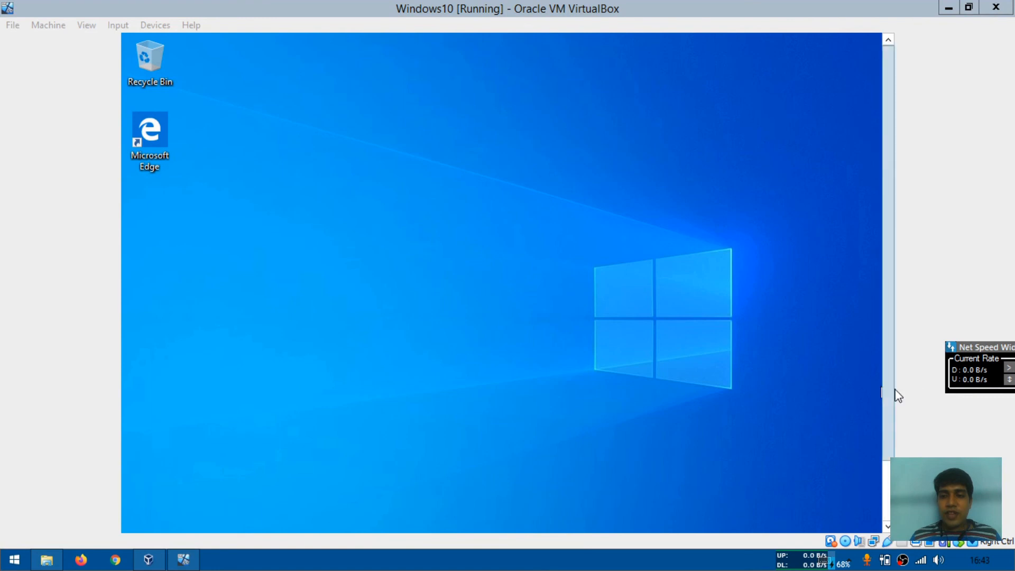
pyautogui.moveTo(888, 390); pyautogui.dragTo(893, 454)
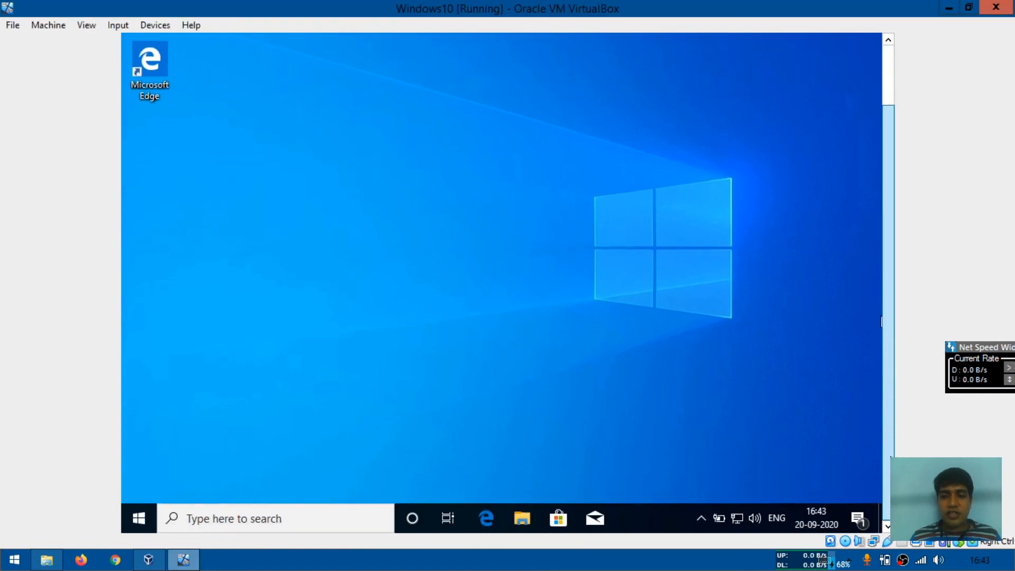